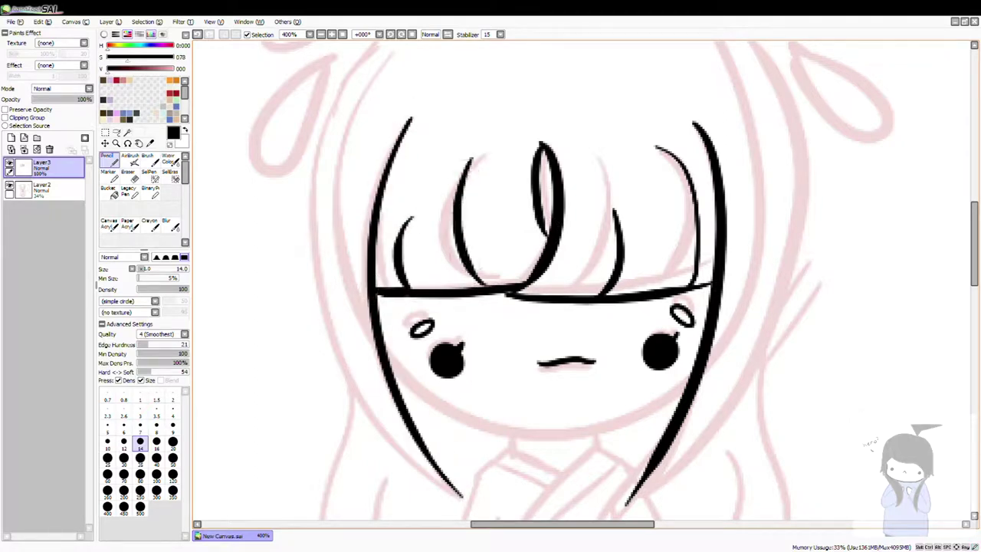
Ink the curved chin line on Layer3, joining the two front hair locks along the bottom of the face
left_click_drag(488, 291, 412, 193)
mouse_move(319, 282)
left_mouse_down()
mouse_move(368, 328)
mouse_move(577, 315)
left_mouse_up()
key("ctrl+z")
left_click_drag(319, 274, 601, 295)
key("ctrl+z")
left_click_drag(421, 323, 598, 303)
key("ctrl+z")
left_click_drag(322, 275, 350, 290)
left_click_drag(594, 309, 399, 331)
left_click_drag(322, 285, 374, 320)
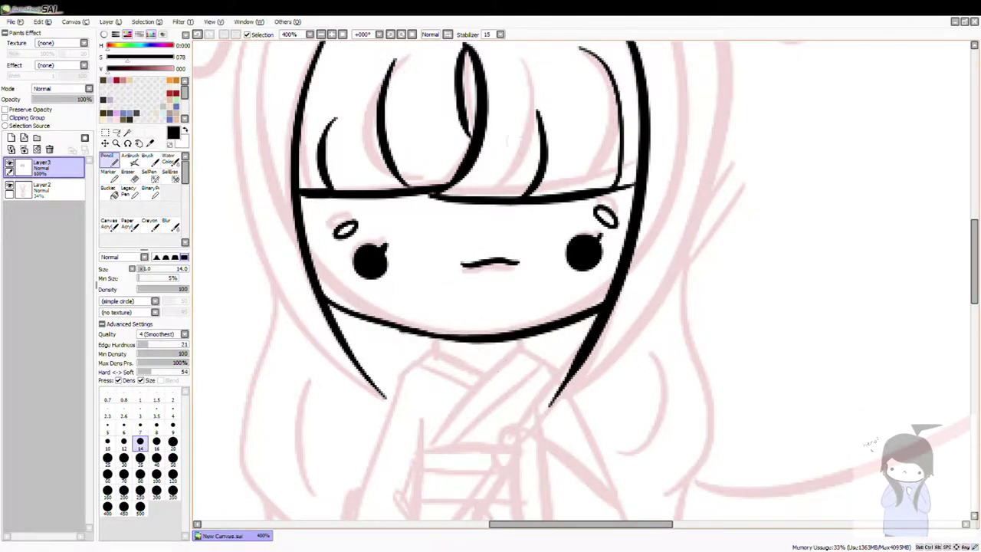
Ink the upper left curve of the head and continue the left hair contour down to the tip of the front lock
scroll(412, 197, "up", 5)
scroll(412, 197, "left", 2)
mouse_move(611, 151)
left_mouse_down()
mouse_move(469, 176)
mouse_move(418, 238)
left_mouse_up()
key("ctrl+z")
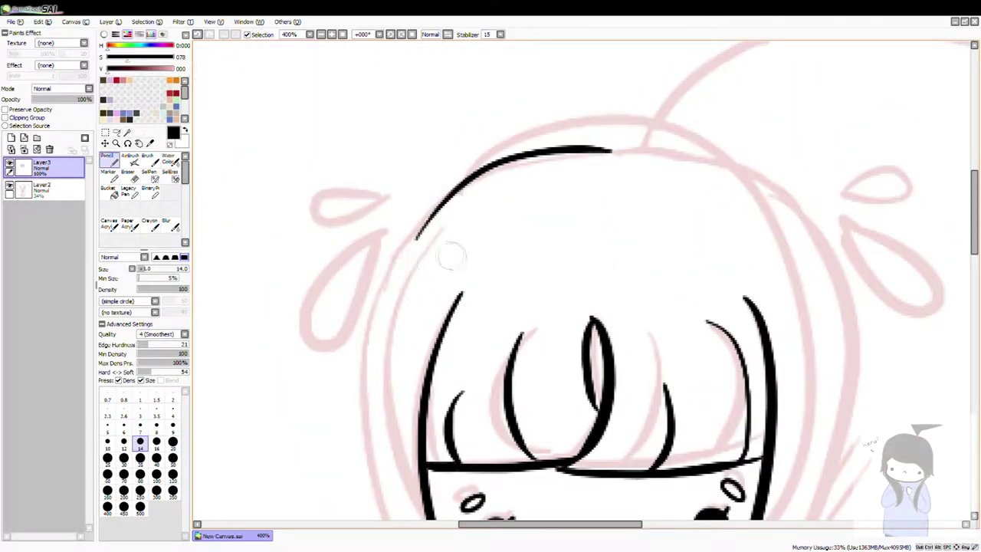
scroll(431, 256, "down", 5)
left_click_drag(575, 42, 449, 306)
scroll(449, 307, "down", 3)
left_click_drag(459, 142, 403, 337)
scroll(402, 337, "down", 3)
left_click_drag(405, 226, 502, 359)
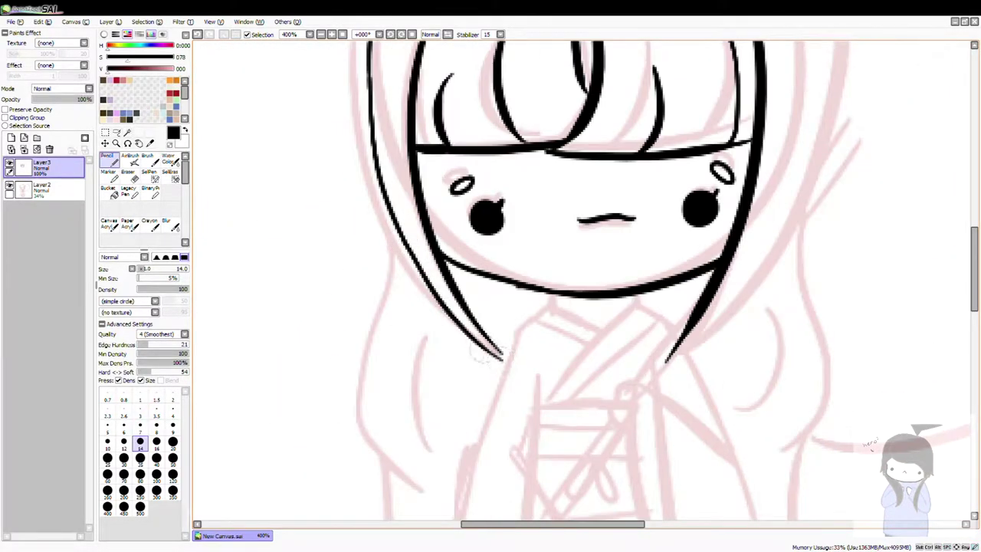
Ink the rest of the crown and the right hair contour down to the front lock beside the cheek
scroll(504, 335, "up", 5)
mouse_move(479, 81)
left_mouse_down()
mouse_move(571, 62)
mouse_move(521, 81)
left_mouse_up()
scroll(506, 84, "up", 3)
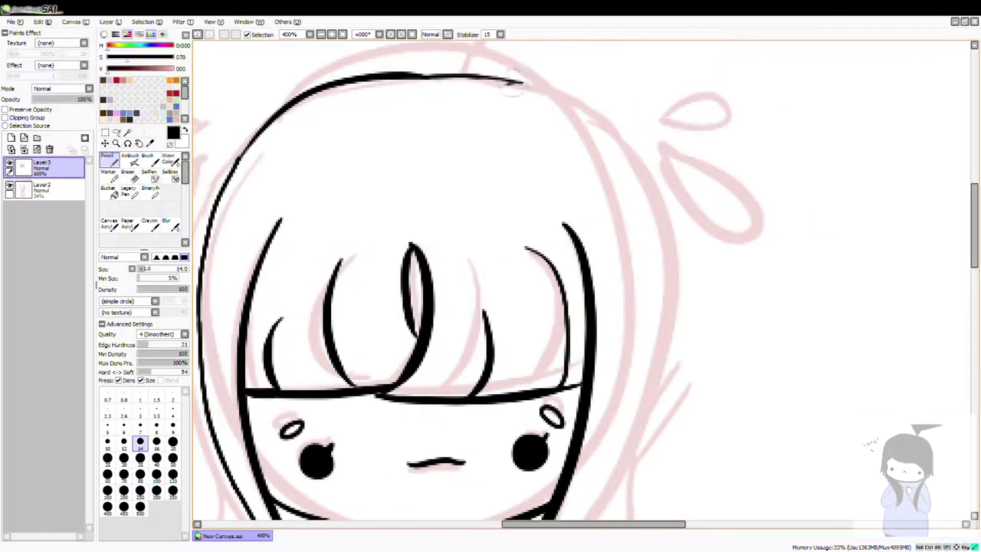
scroll(643, 253, "down", 5)
scroll(642, 253, "left", 2)
left_click_drag(743, 99, 652, 387)
key("ctrl+z")
mouse_move(738, 83)
left_mouse_down()
mouse_move(716, 282)
mouse_move(568, 448)
left_mouse_up()
key("ctrl+z")
left_click_drag(735, 80, 658, 371)
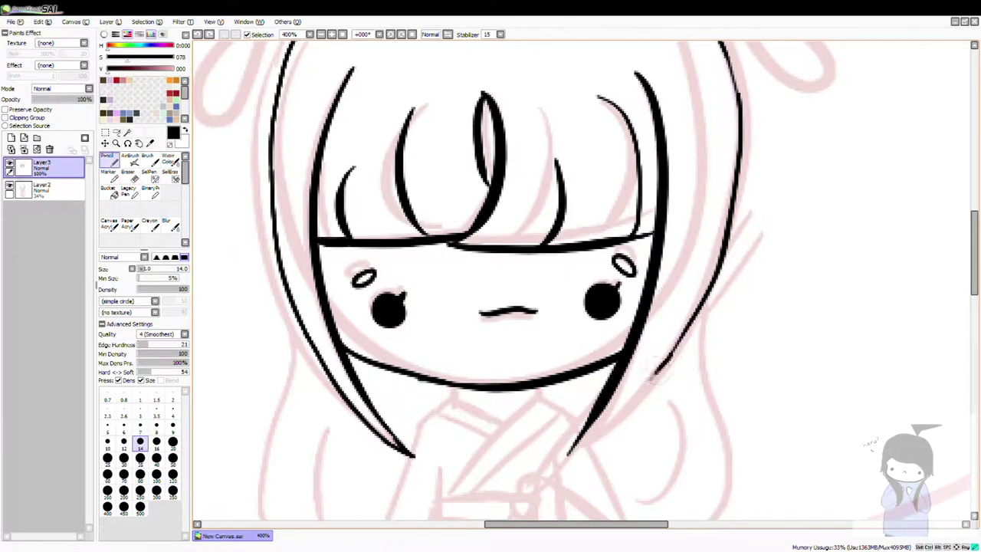
Ink the teardrop-shaped hair loops on both sides of the head
scroll(582, 284, "up", 5)
scroll(582, 284, "left", 2)
left_click_drag(490, 173, 500, 184)
key("ctrl+z")
key("ctrl+z")
mouse_move(489, 142)
left_mouse_down()
mouse_move(403, 178)
mouse_move(414, 170)
left_mouse_up()
scroll(582, 283, "right", 3)
mouse_move(669, 167)
left_mouse_down()
mouse_move(701, 192)
mouse_move(689, 280)
left_mouse_up()
key("ctrl+z")
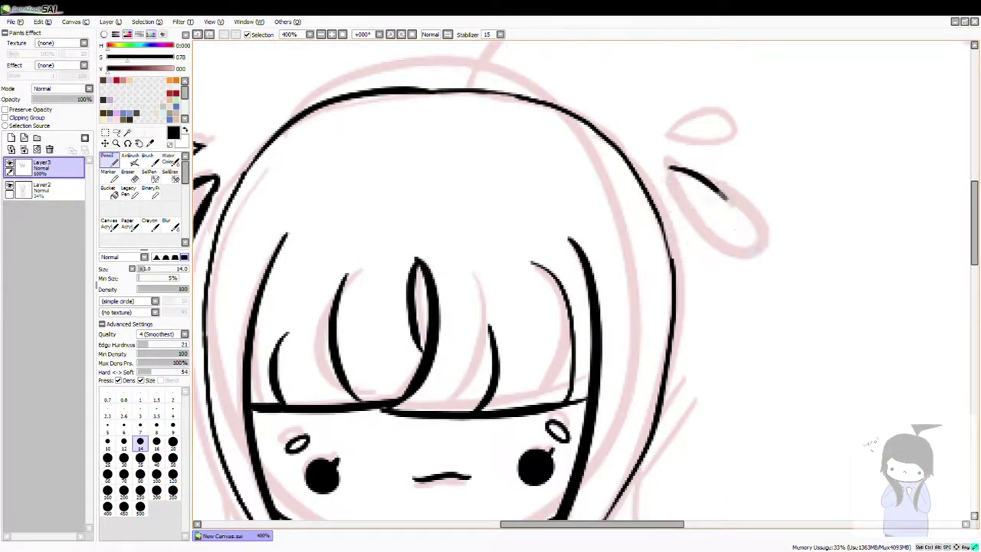
left_click_drag(727, 197, 720, 228)
Ink the neck, the crossed kimono collar and the upper edge of the left sleeve's opening
scroll(656, 138, "left", 2)
scroll(656, 138, "down", 6)
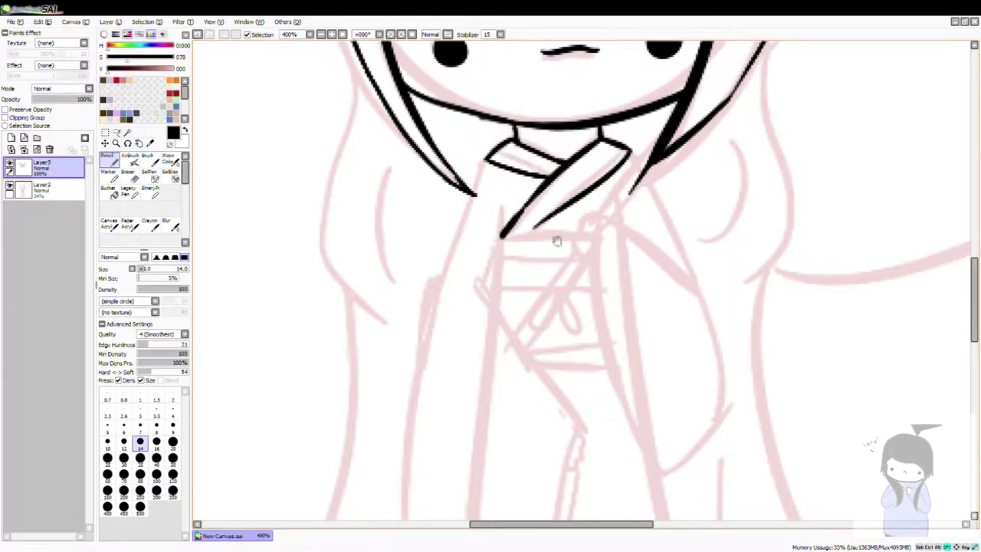
scroll(532, 158, "down", 4)
scroll(536, 184, "down", 1)
mouse_move(553, 105)
left_mouse_down()
mouse_move(529, 188)
mouse_move(636, 260)
left_mouse_up()
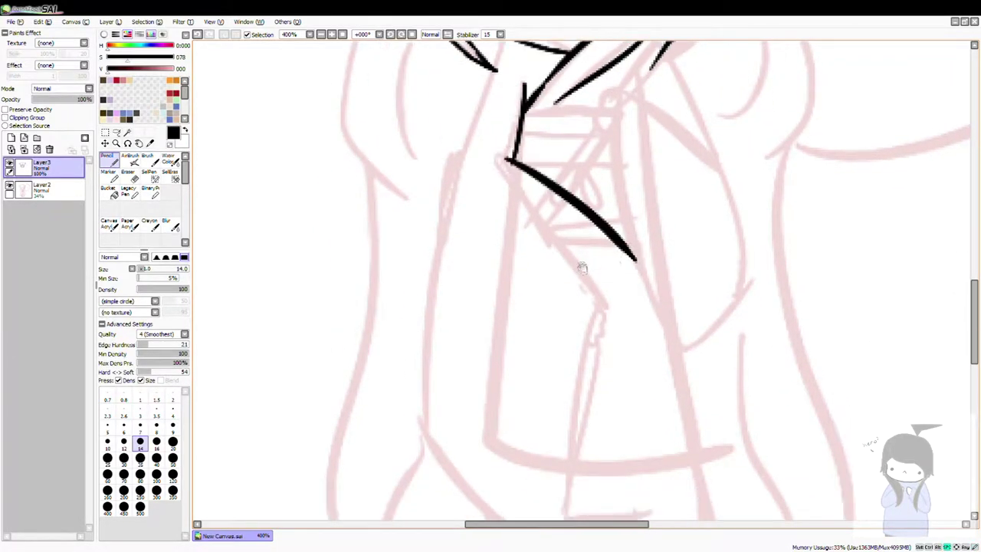
Ink the left sleeve's cuff, the front edge of its opening and its rounded lower corner
scroll(609, 268, "down", 3)
left_click_drag(627, 142, 605, 194)
left_click_drag(629, 151, 625, 172)
scroll(624, 178, "down", 1)
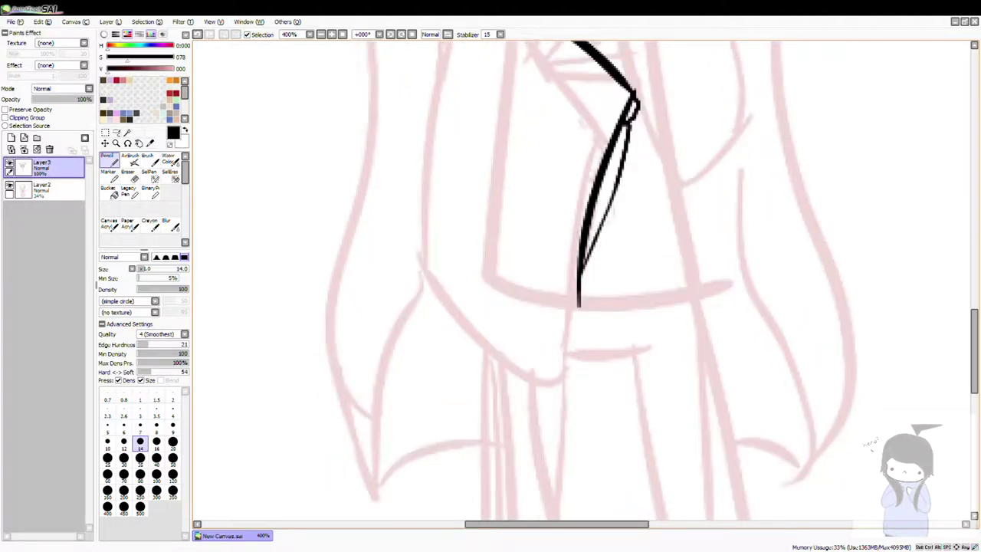
scroll(541, 210, "up", 1)
left_click_drag(469, 339, 609, 437)
Ink the outer edge of the left sleeve from the shoulder down to its lower corner
scroll(609, 436, "up", 2)
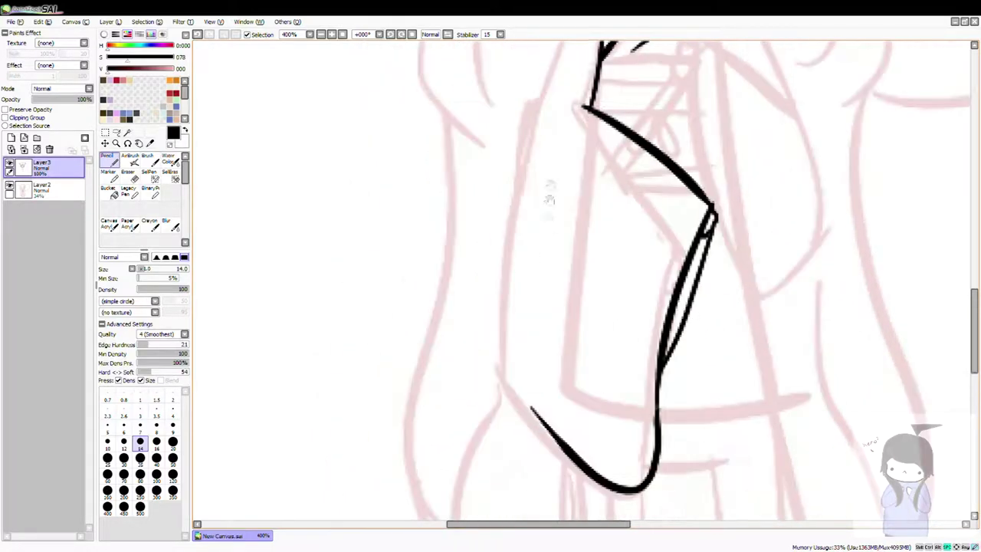
scroll(605, 153, "up", 2)
left_click_drag(623, 43, 540, 287)
scroll(546, 307, "up", 1)
scroll(551, 318, "down", 1)
key("ctrl+z")
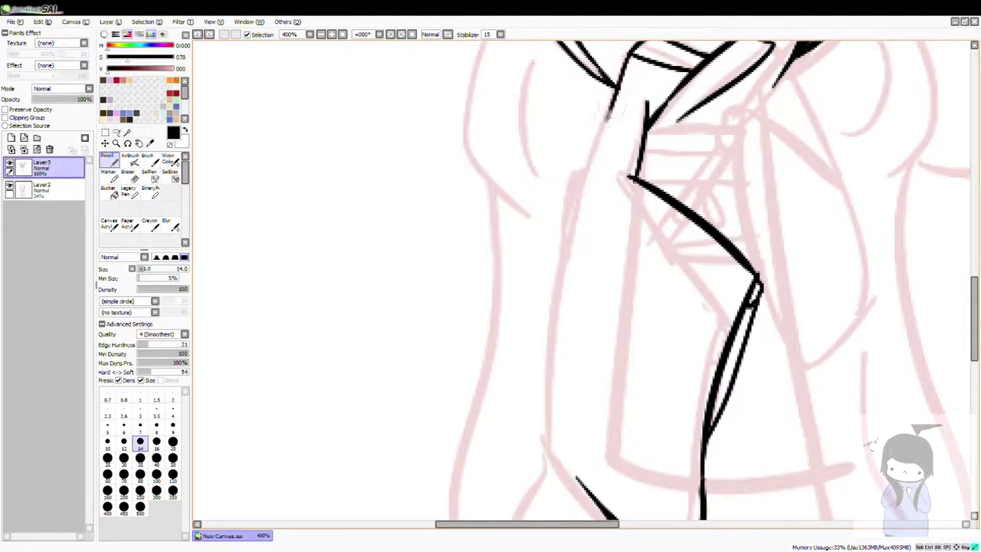
mouse_move(578, 213)
left_mouse_down()
mouse_move(558, 424)
mouse_move(581, 489)
left_mouse_up()
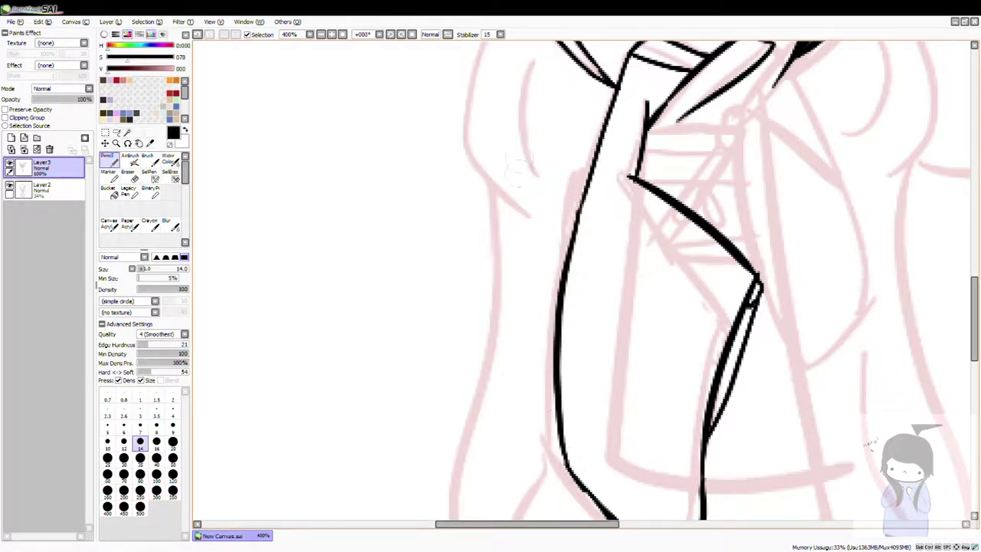
Ink the right shoulder and the bent right sleeve's outline, and add trim lines along both sleeve openings
scroll(521, 237, "up", 2)
scroll(475, 256, "right", 2)
left_click_drag(605, 167, 679, 302)
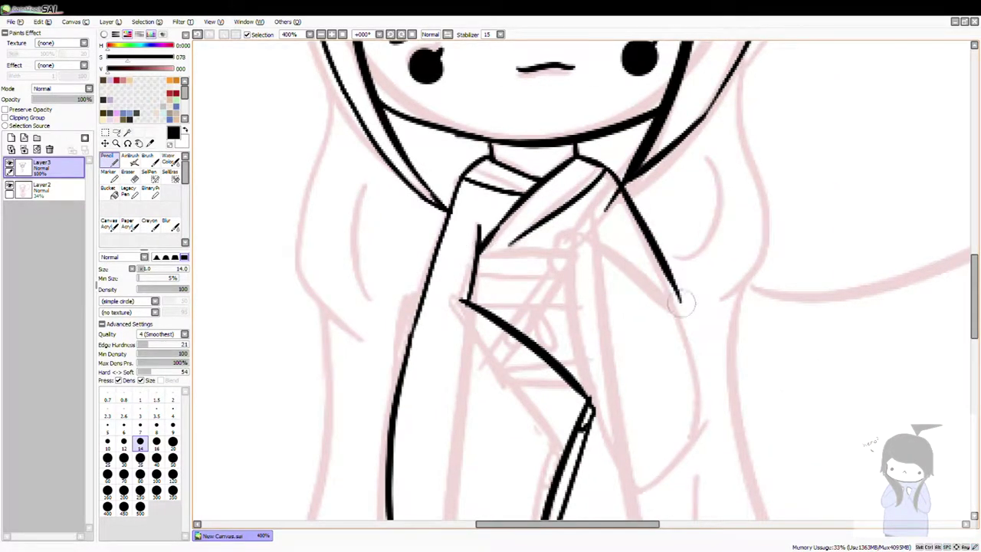
left_click_drag(576, 236, 618, 445)
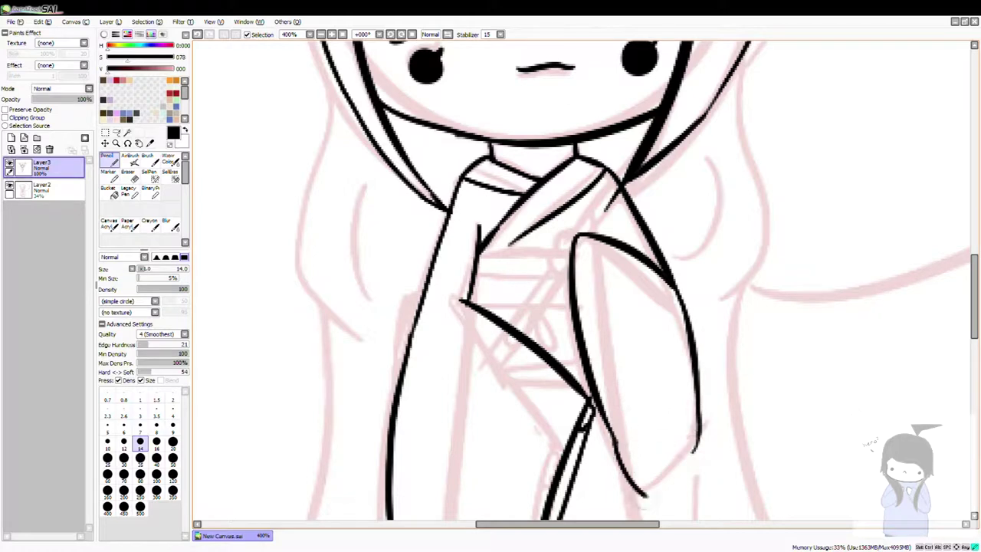
left_click_drag(649, 460, 661, 484)
scroll(564, 160, "down", 4)
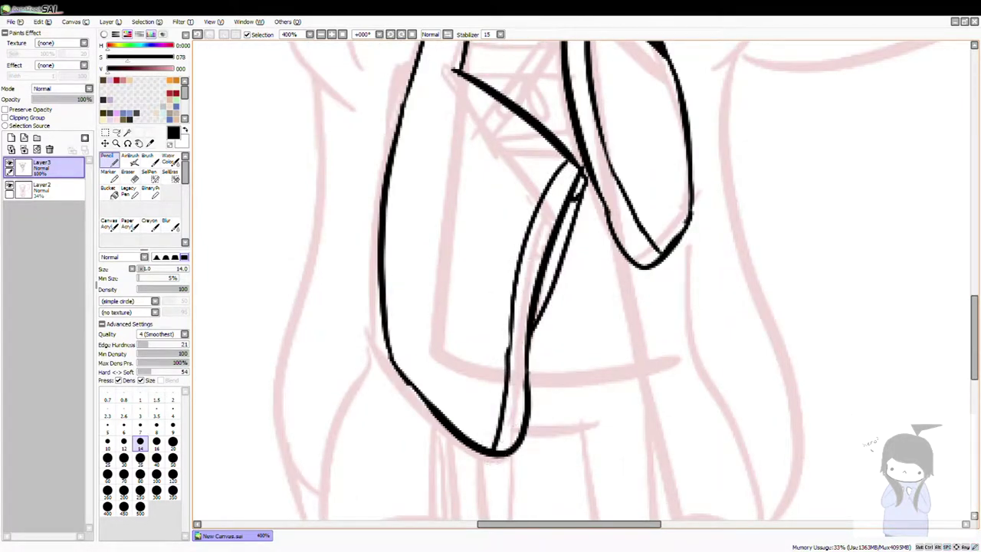
Ink the small hand at the right sleeve, then the sash lines and the little bow at the waist
scroll(581, 156, "up", 3)
scroll(587, 155, "up", 3)
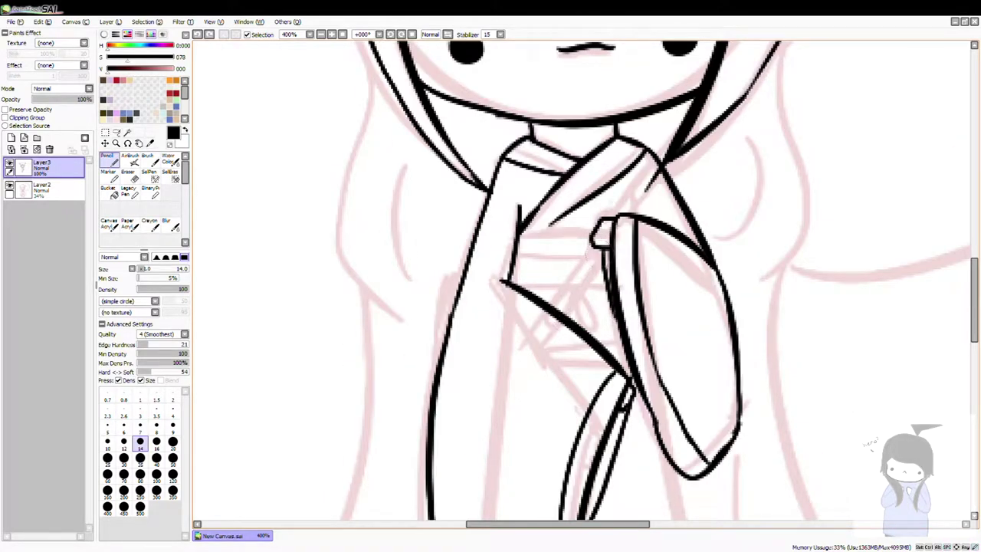
scroll(509, 244, "down", 3)
scroll(509, 244, "up", 3)
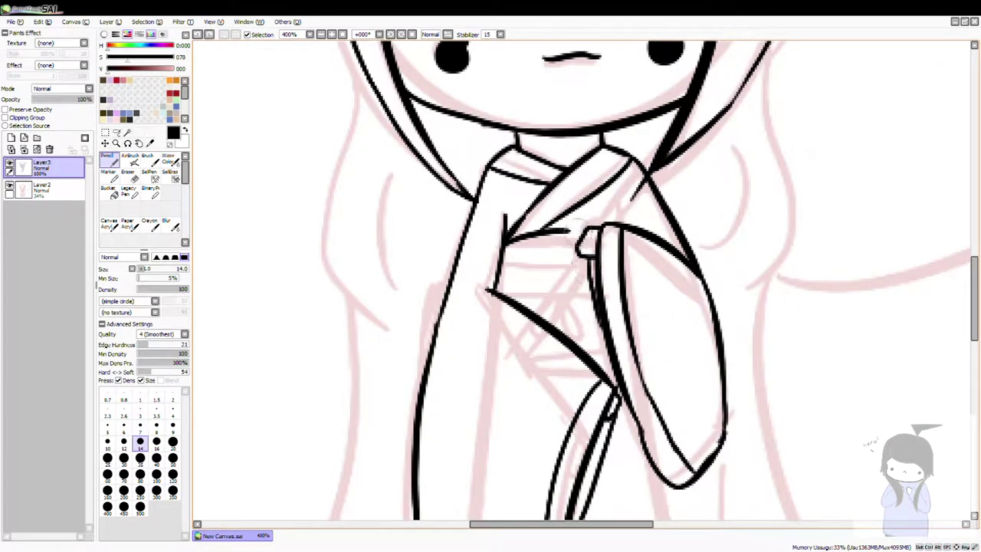
scroll(577, 232, "down", 3)
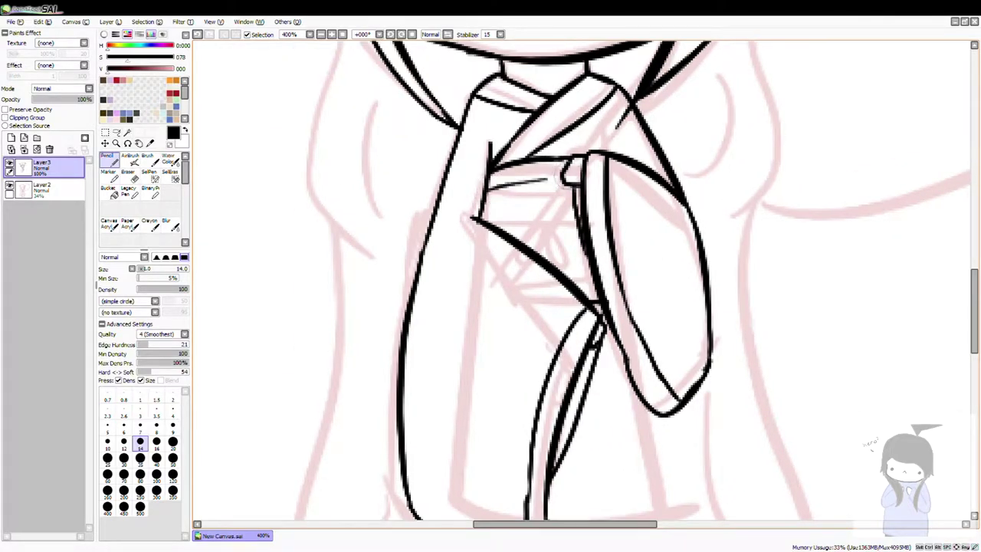
scroll(570, 283, "up", 1)
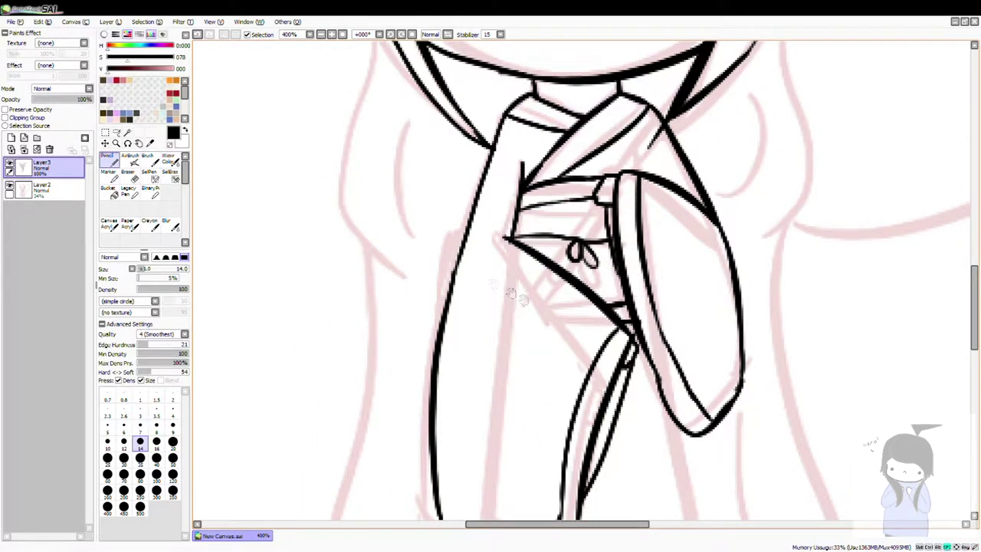
Ink the kimono skirt's right edge, left front fold and curved bottom hem
scroll(512, 295, "down", 3)
scroll(456, 324, "down", 1)
scroll(544, 100, "up", 3)
mouse_move(544, 89)
left_mouse_down()
mouse_move(635, 490)
mouse_move(600, 417)
left_mouse_up()
key("ctrl+z")
left_click_drag(369, 410, 371, 459)
mouse_move(610, 458)
left_mouse_down()
mouse_move(558, 483)
mouse_move(424, 492)
left_mouse_up()
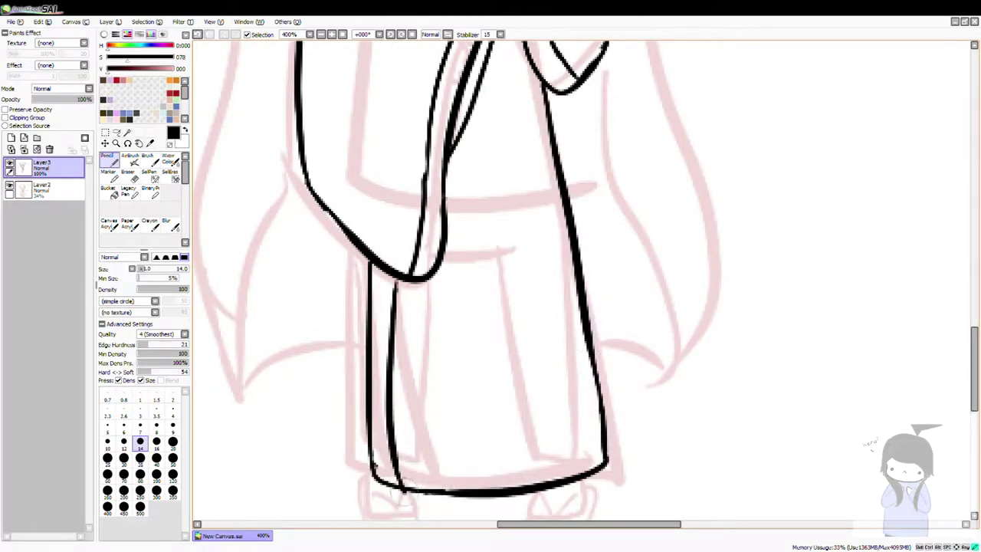
Ink the skirt's outermost left edge and the two sandalled feet below the hem
left_click_drag(352, 244, 355, 471)
scroll(431, 442, "down", 4)
left_click_drag(360, 328, 362, 354)
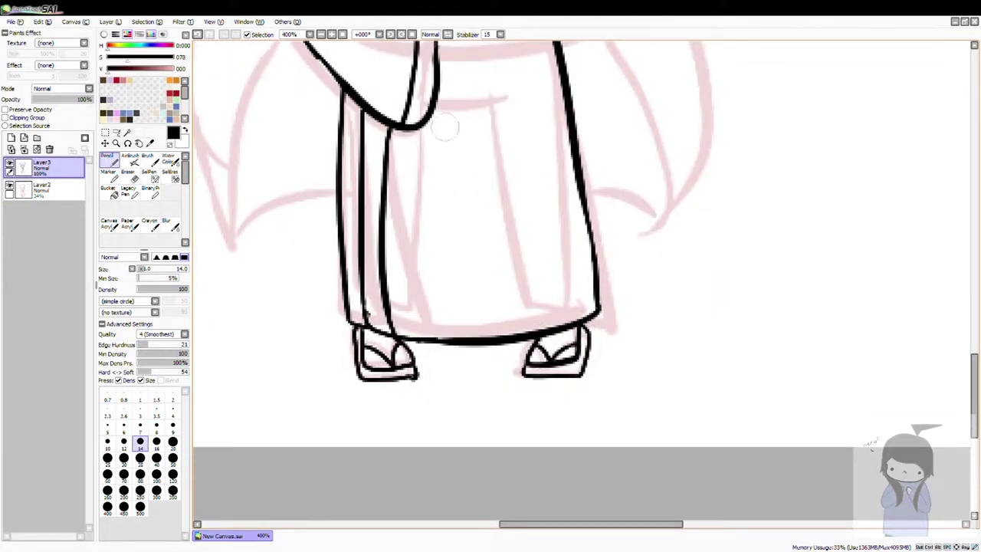
Ink the long back hair's left contour down to its pointed tip and the upper bulge on the right side
scroll(459, 136, "up", 10)
scroll(459, 137, "down", 3)
scroll(398, 265, "up", 2)
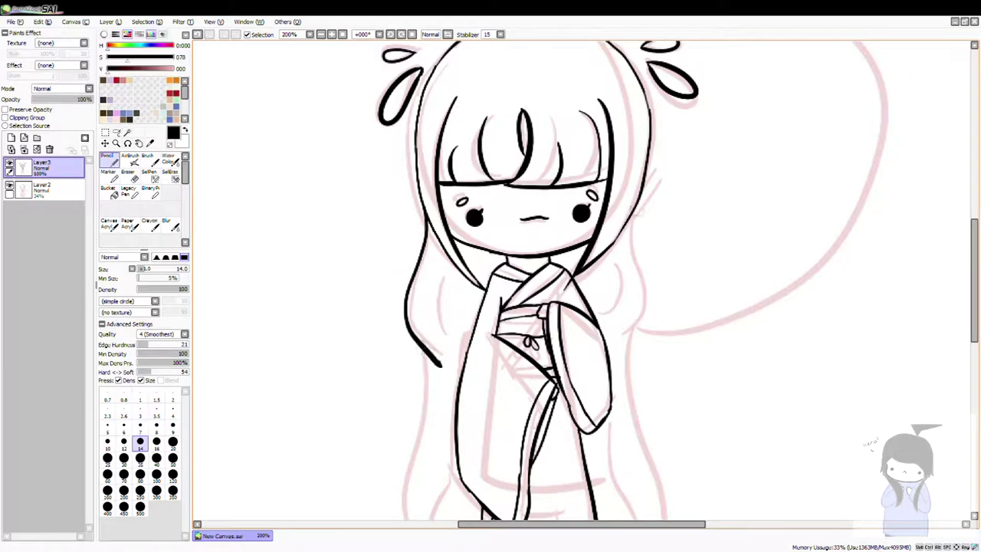
scroll(625, 371, "down", 3)
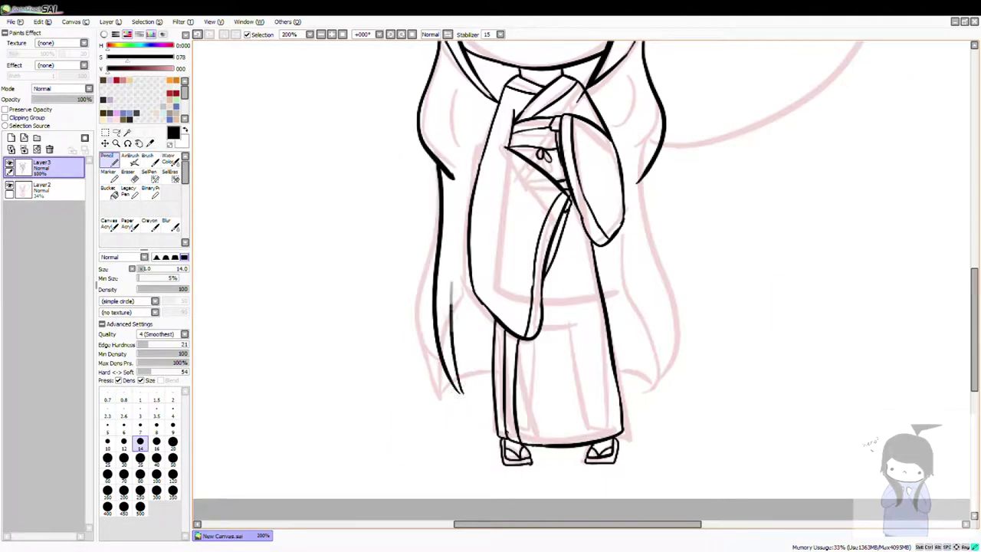
left_click_drag(486, 379, 408, 373)
Ink the right back hair's lower end and add strand lines inside the long hair on both sides
left_click_drag(548, 372, 564, 381)
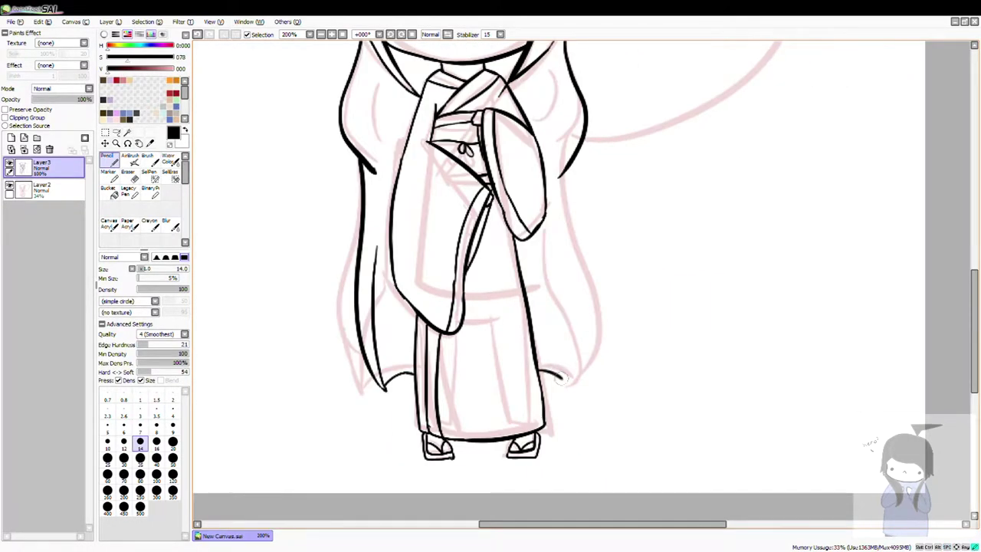
left_click_drag(601, 215, 618, 227)
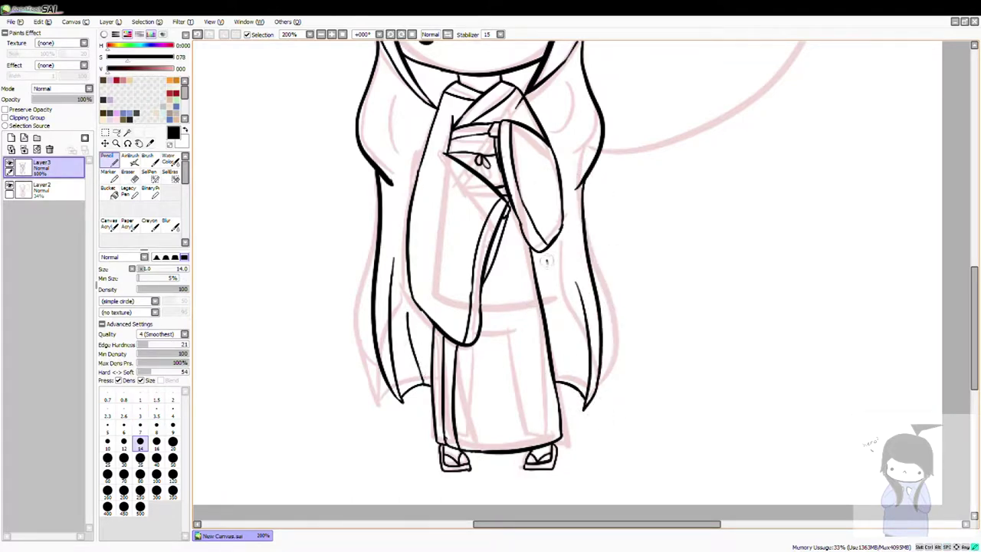
left_click_drag(537, 307, 557, 437)
left_click_drag(474, 43, 493, 207)
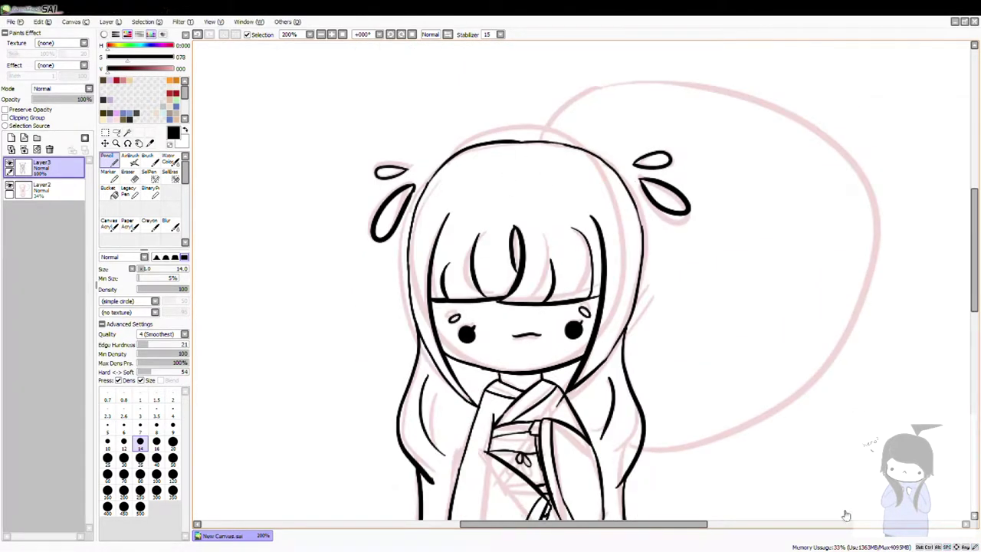
Delete the pink sketch layer, Layer2
left_click_drag(322, 224, 440, 194)
key("ctrl+minus")
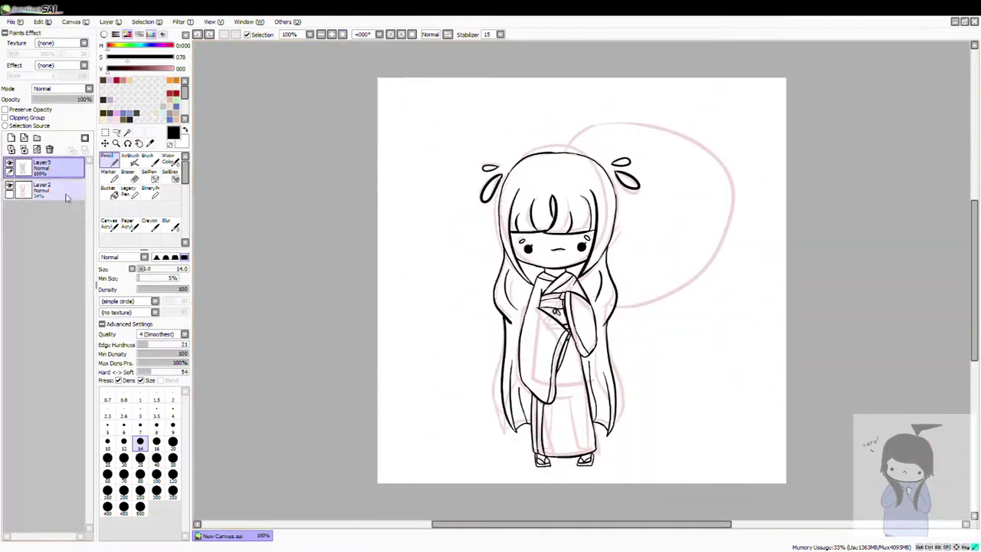
left_click(49, 148)
Select the head hair, bangs, side locks and teardrop hair loops with the Magic Wand
left_click(127, 132)
left_click(571, 219)
scroll(571, 219, "up", 2)
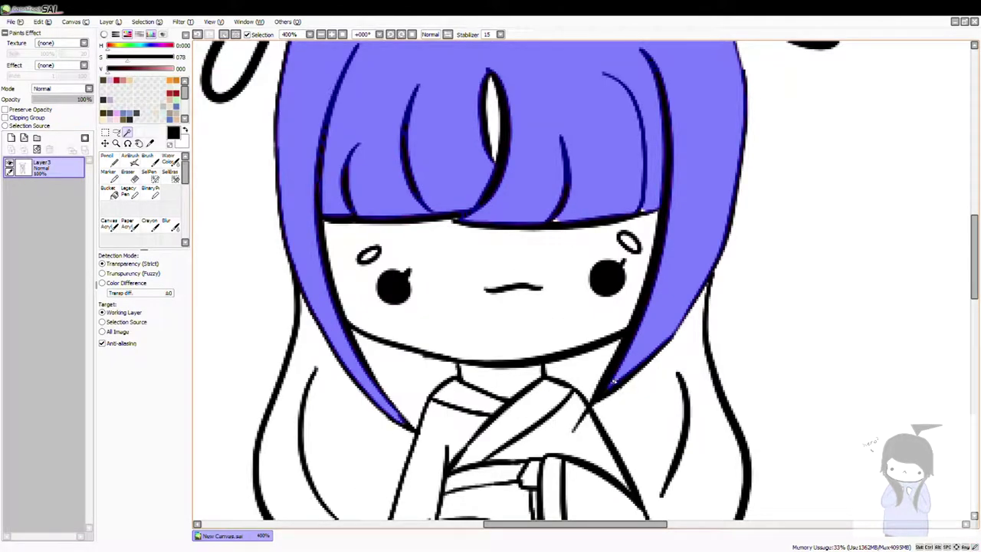
left_click_drag(556, 220, 551, 442)
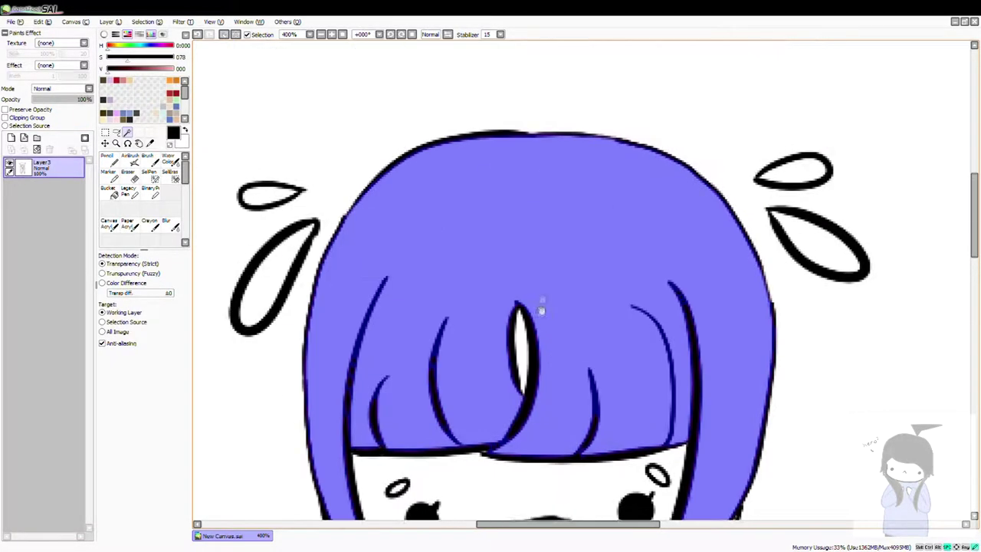
left_click(256, 281)
left_click(799, 219)
mouse_move(417, 303)
left_mouse_down()
mouse_move(426, 150)
mouse_move(524, 260)
left_mouse_up()
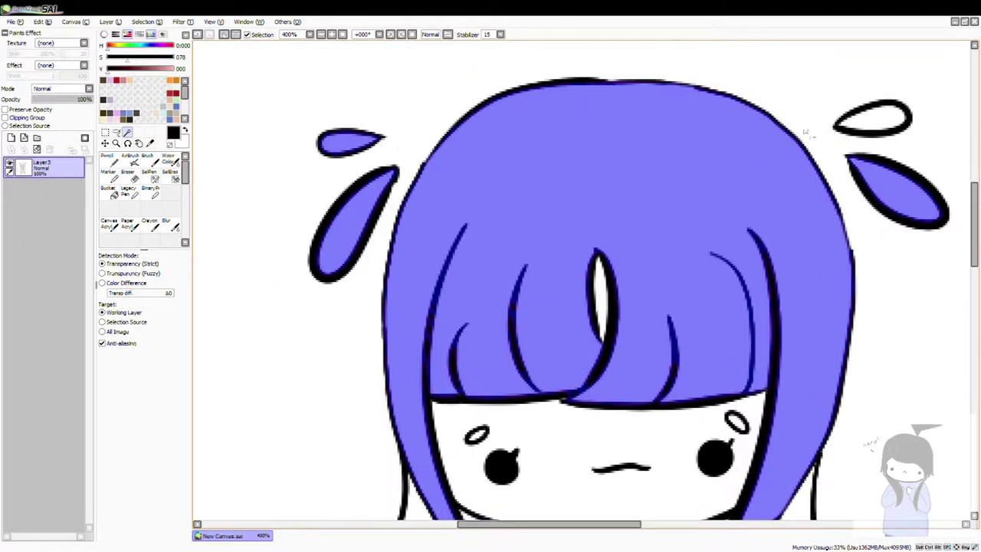
Add the long back hair on both sides of the body to the selection, keeping the skirt out of it
left_click_drag(465, 498, 406, 170)
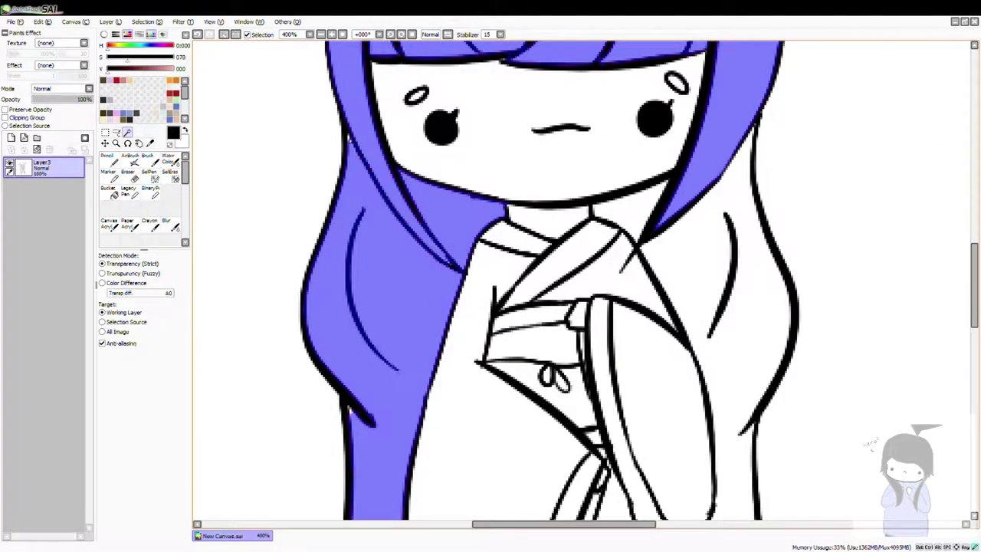
scroll(582, 280, "down", 1)
scroll(552, 383, "up", 1)
left_click_drag(605, 311, 552, 272)
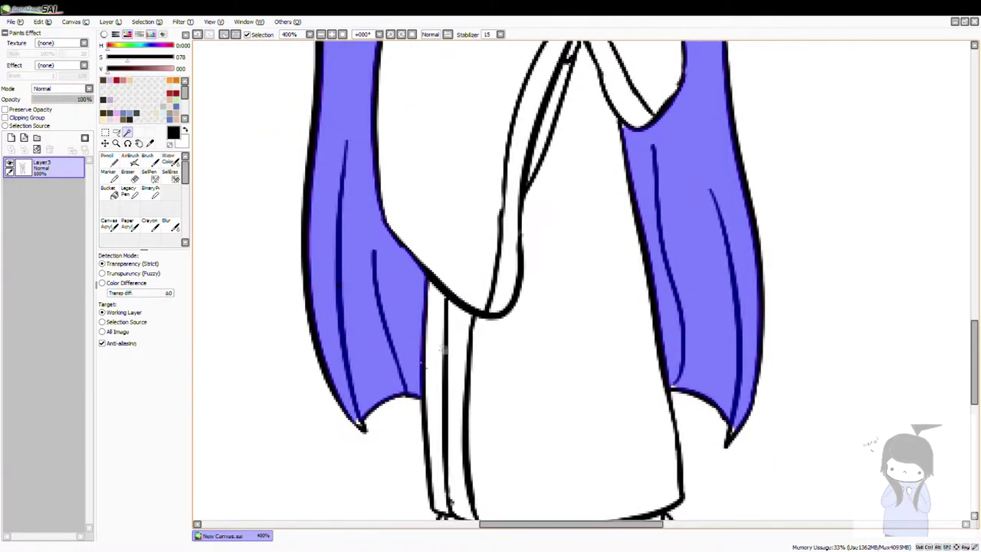
left_click(468, 383)
key("ctrl+z")
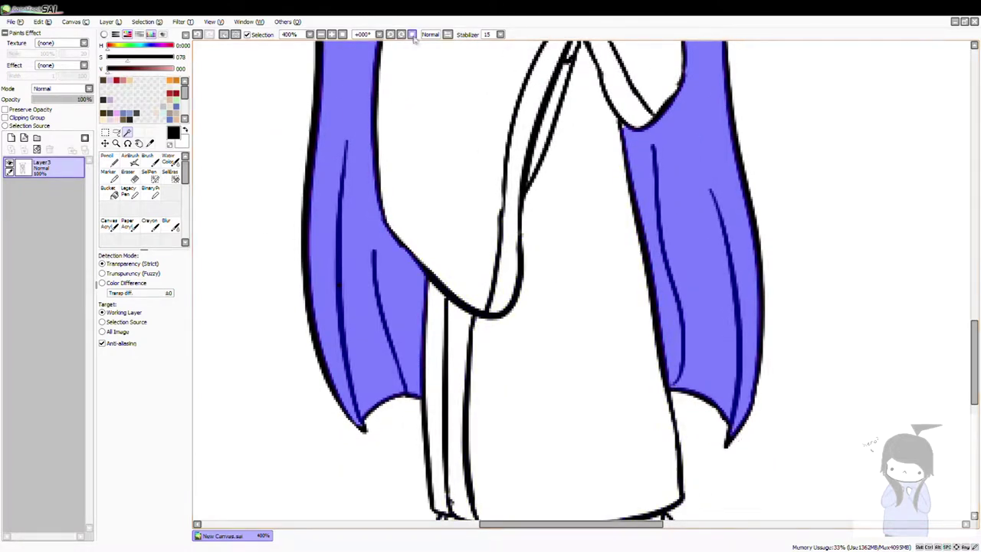
Add a new layer beneath the line art and switch to the Brush tool for colouring
key("Home")
left_click(10, 138)
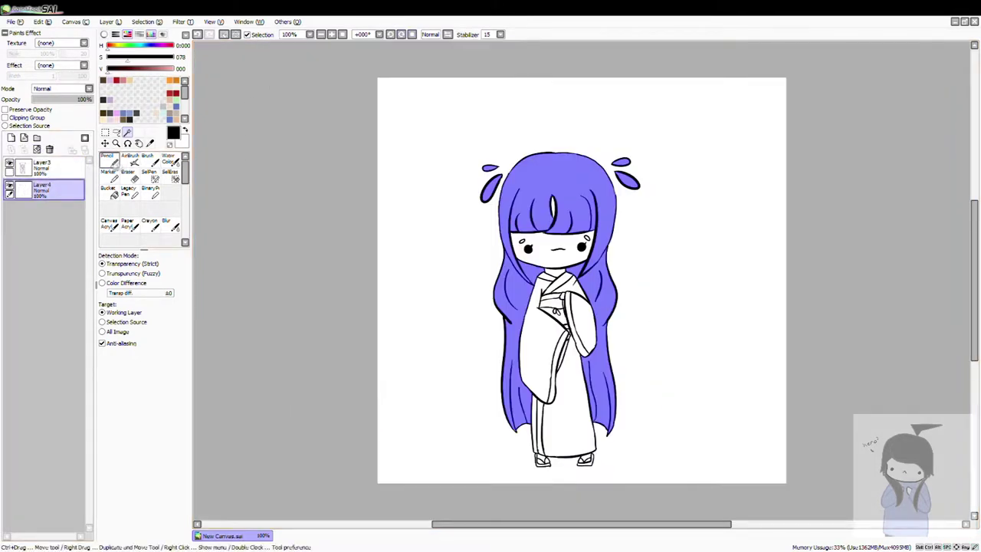
key("b")
left_click_drag(506, 165, 537, 207)
left_click_drag(536, 161, 606, 230)
left_click_drag(606, 192, 632, 253)
key("Delete")
scroll(482, 187, "up", 2)
left_click_drag(491, 175, 509, 181)
key("ctrl+z")
Paint the small upper hair loops light purple on Layer4 with the Brush at size 14
left_click(115, 98)
left_click(139, 478)
scroll(499, 142, "up", 4)
left_click_drag(494, 142, 513, 139)
scroll(498, 141, "down", 4)
scroll(782, 115, "up", 4)
left_click_drag(747, 131, 775, 131)
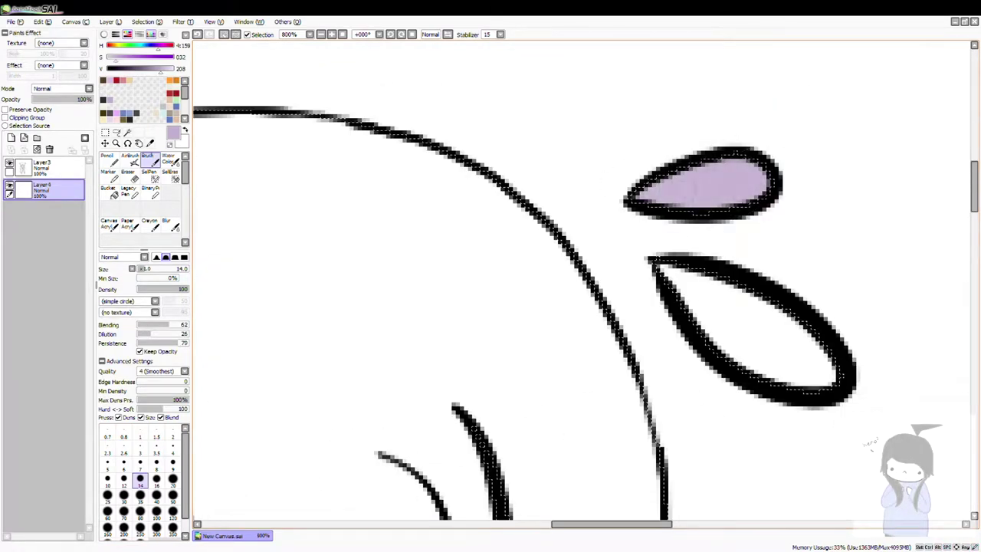
Shade the two small upper hair loops with darker and paler purple tones using the Brush at size 14
scroll(689, 230, "down", 4)
scroll(421, 260, "up", 4)
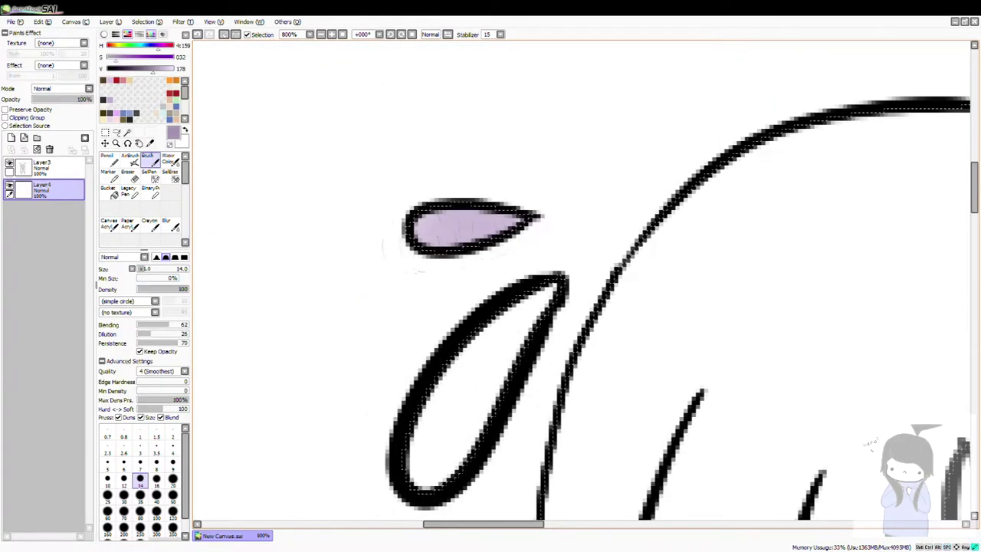
scroll(443, 195, "down", 4)
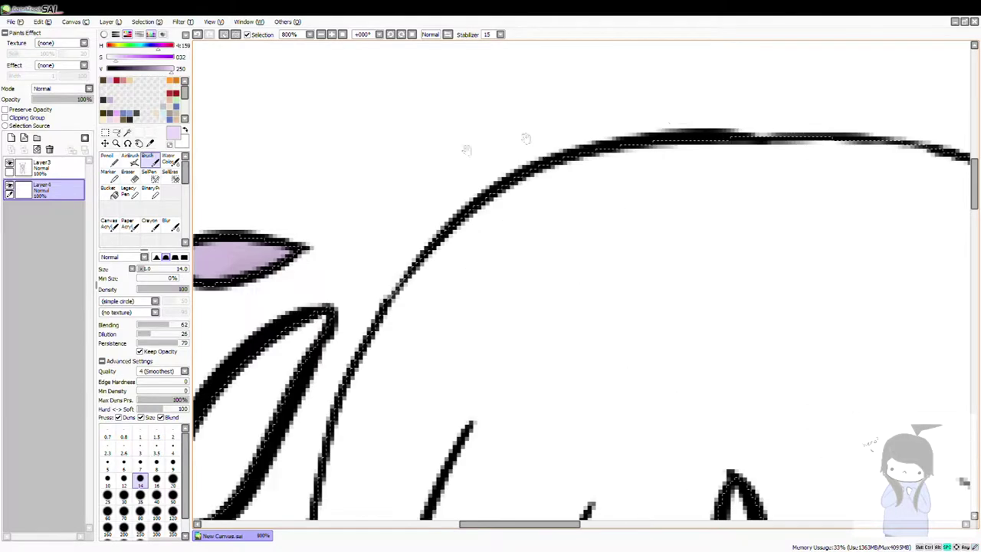
scroll(564, 183, "up", 4)
scroll(537, 268, "down", 4)
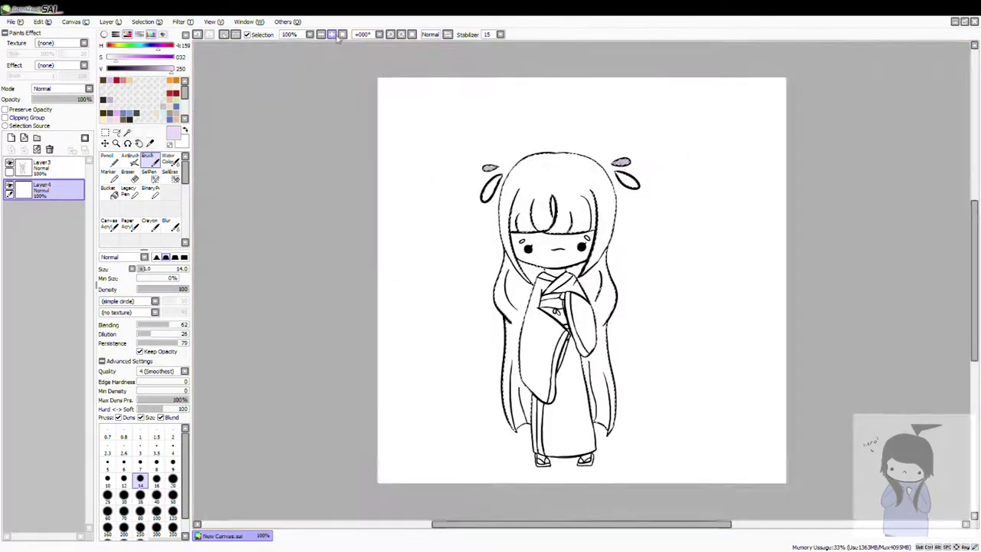
Fill the large hair loops, head hair, bangs and long back hair with dark grey (V 74) on Layer4, using Brush sizes 35 and 80
scroll(536, 230, "up", 3)
left_click(140, 494)
scroll(611, 226, "up", 2)
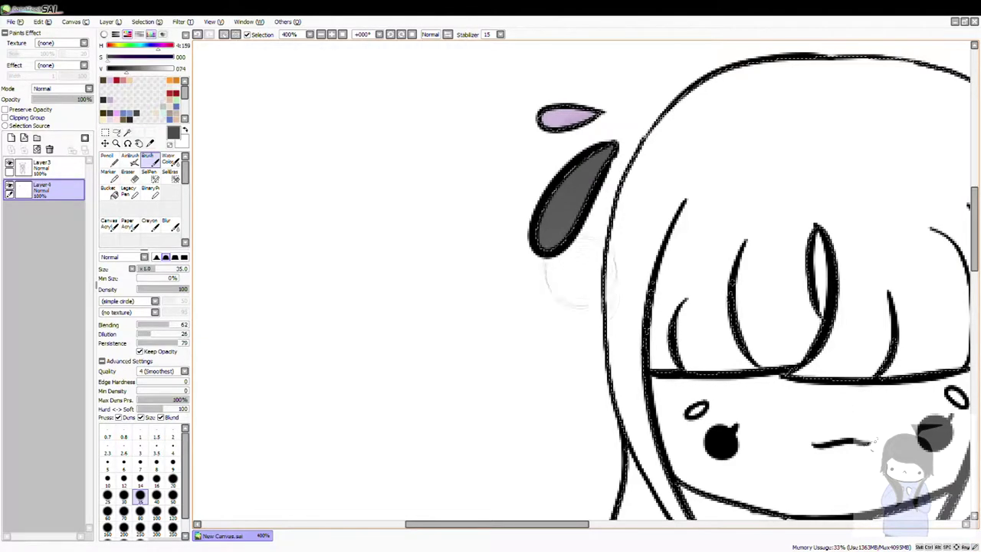
left_click_drag(661, 198, 301, 302)
mouse_move(529, 203)
left_mouse_down()
mouse_move(490, 252)
mouse_move(314, 337)
left_mouse_up()
mouse_move(491, 192)
left_mouse_down()
mouse_move(306, 230)
mouse_move(260, 429)
mouse_move(414, 429)
mouse_move(310, 395)
mouse_move(352, 291)
left_mouse_up()
scroll(352, 291, "down", 2)
mouse_move(429, 260)
left_mouse_down()
mouse_move(452, 398)
mouse_move(551, 445)
mouse_move(491, 513)
mouse_move(537, 230)
mouse_move(598, 176)
mouse_move(652, 345)
left_mouse_up()
scroll(444, 259, "up", 2)
left_click_drag(579, 430, 557, 383)
scroll(554, 384, "down", 2)
mouse_move(652, 153)
left_mouse_down()
mouse_move(675, 315)
mouse_move(537, 460)
left_mouse_up()
scroll(491, 430, "up", 2)
left_click_drag(659, 92, 613, 476)
left_click_drag(536, 306, 598, 306)
left_click_drag(429, 153, 459, 307)
left_click_drag(398, 77, 437, 475)
left_click_drag(414, 338, 399, 514)
left_click_drag(429, 345, 426, 144)
scroll(426, 144, "down", 1)
mouse_move(337, 268)
left_mouse_down()
mouse_move(353, 429)
mouse_move(591, 241)
mouse_move(636, 416)
mouse_move(690, 384)
left_mouse_up()
scroll(320, 307, "down", 4)
scroll(480, 195, "up", 3)
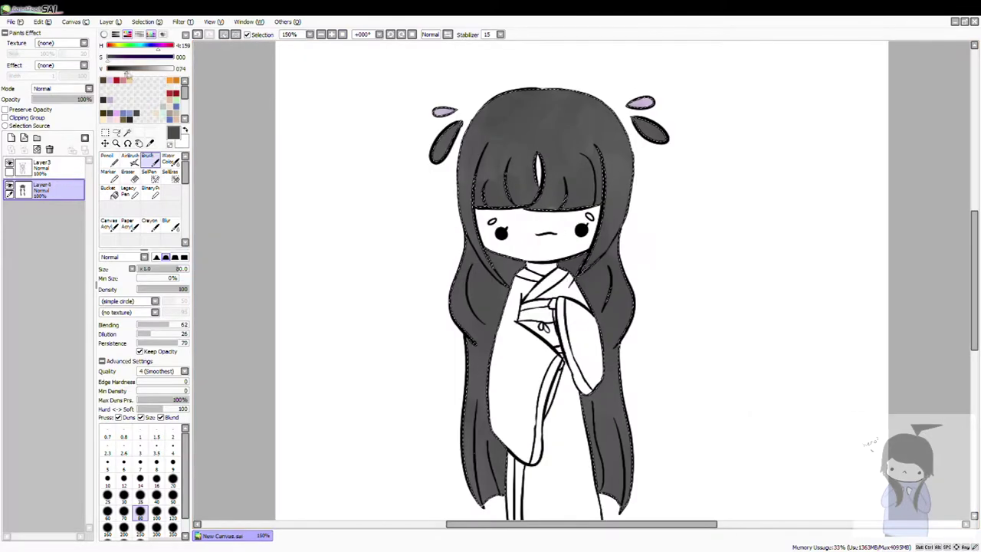
Paint darker grey (V 48) shadows on the large hair loops and bangs, working down to Brush size 14
left_click(140, 494)
scroll(431, 157, "up", 2)
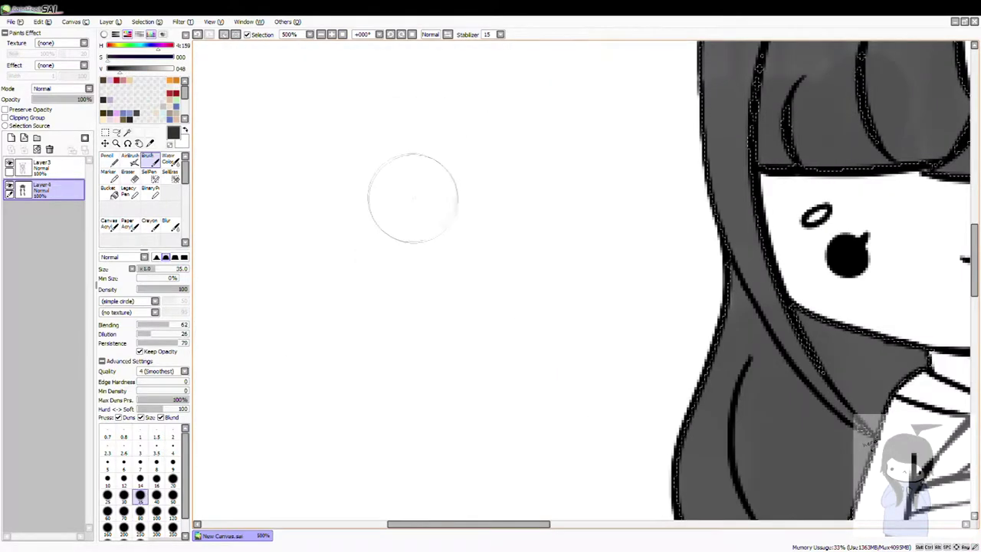
scroll(532, 183, "up", 3)
left_click(139, 479)
key("h")
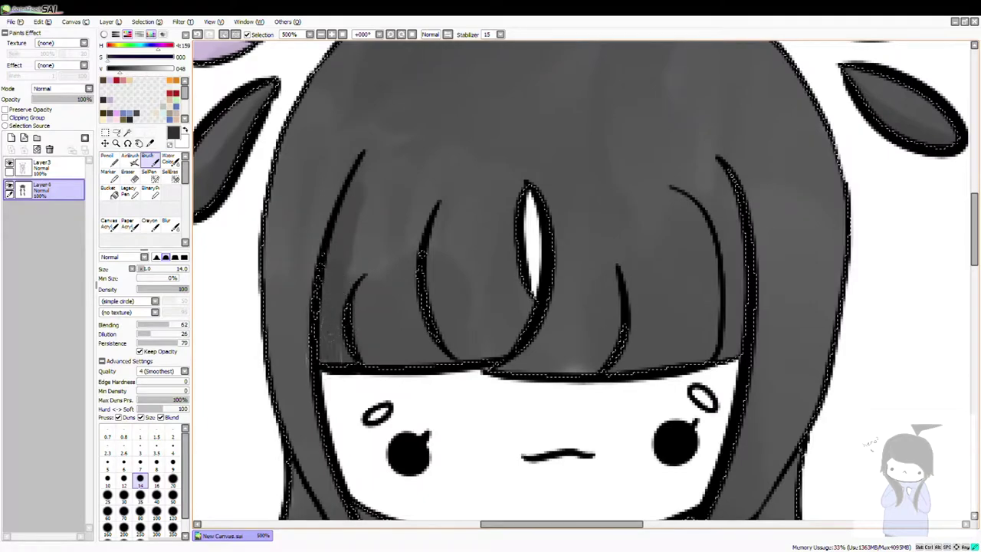
scroll(583, 284, "down", 10)
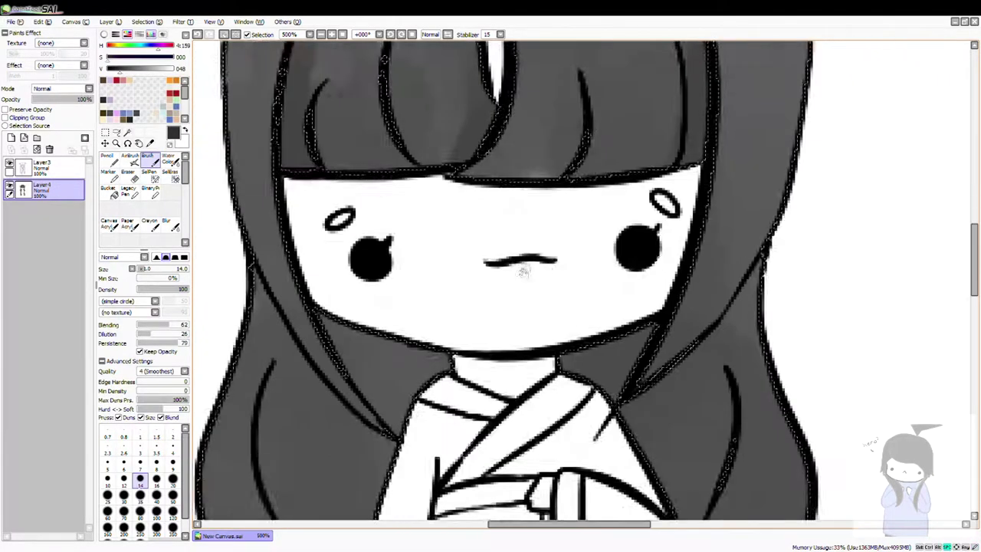
Shade the side locks and the long back hair on both sides with darker grey at Brush size 35
key("bracketright")
key("bracketright")
key("bracketright")
key("bracketright")
key("bracketright")
left_click_drag(395, 222, 460, 153)
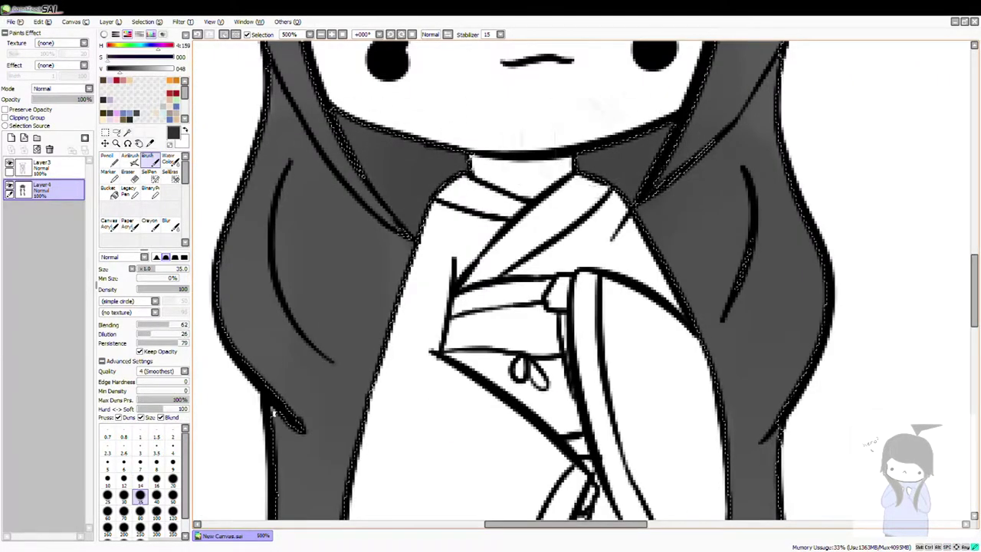
scroll(368, 230, "down", 5)
scroll(383, 199, "down", 5)
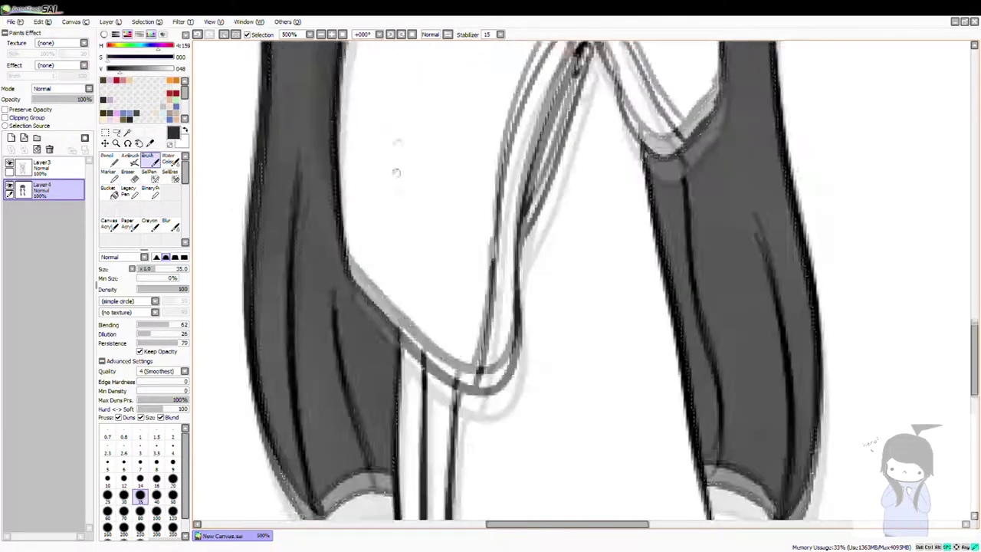
scroll(563, 334, "up", 8)
scroll(563, 334, "down", 8)
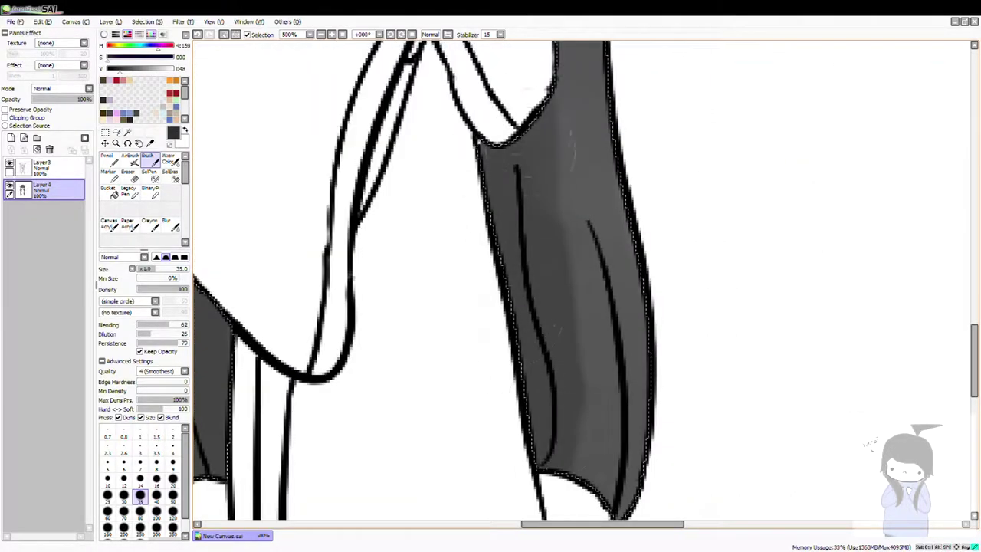
scroll(522, 131, "down", 3)
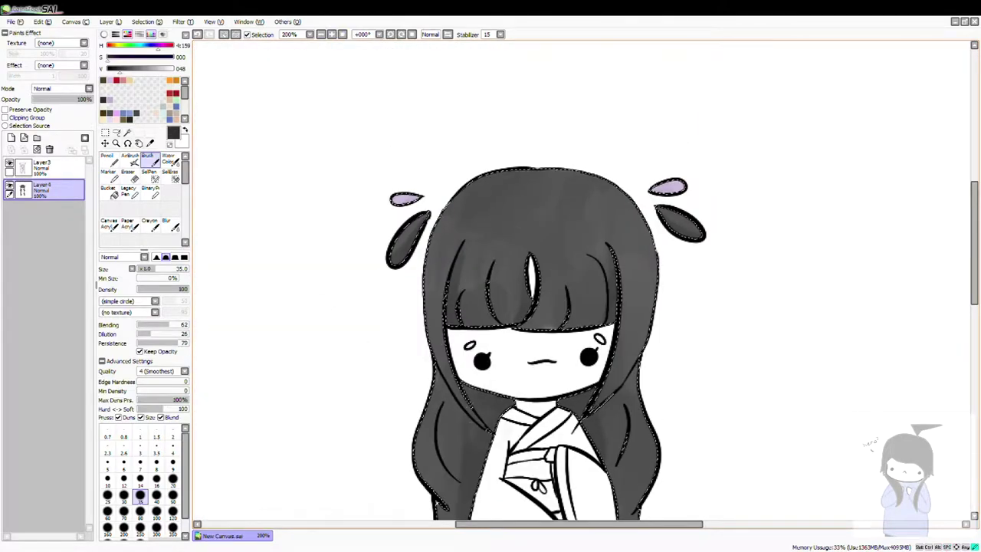
Add lighter grey (V 150) highlights to both large hair loops with the Brush at size 14
scroll(410, 215, "up", 3)
key("bracketleft")
key("bracketleft")
key("bracketleft")
key("bracketleft")
key("bracketleft")
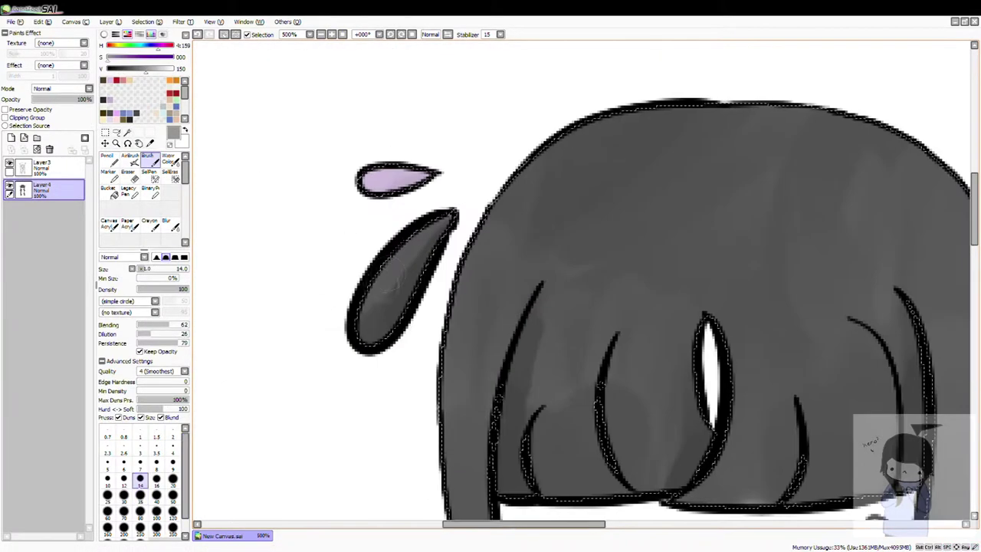
key("h")
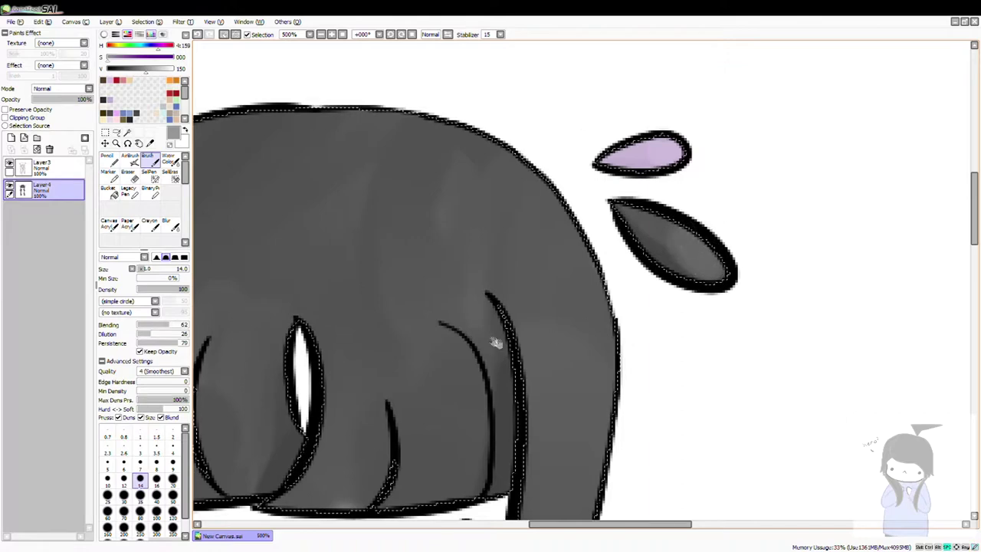
Lighten the crown of the head with Brush size 35 and soften the tones with the Blur tool at size 80
scroll(551, 337, "down", 1)
key("bracketright")
key("bracketright")
key("bracketright")
key("bracketright")
key("bracketright")
scroll(551, 337, "down", 2)
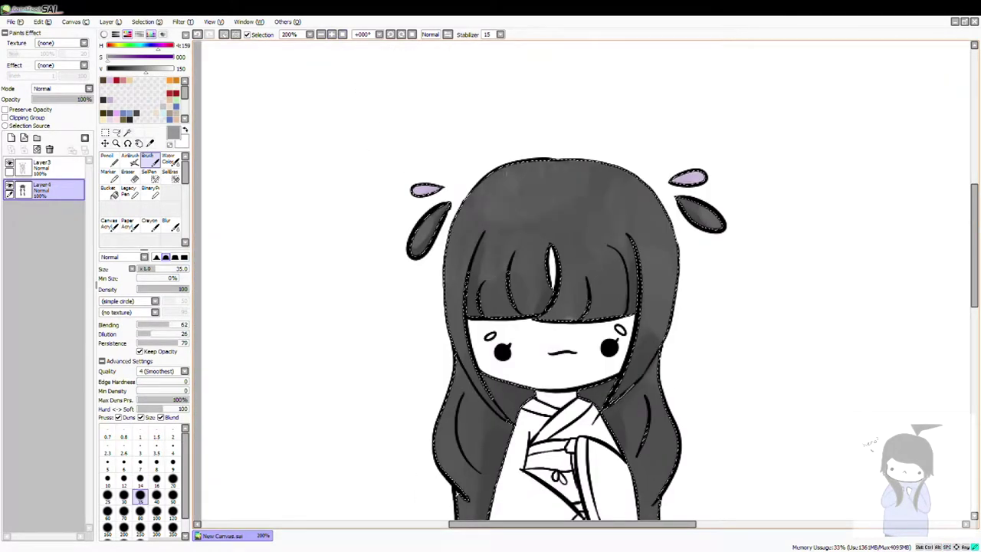
key("b")
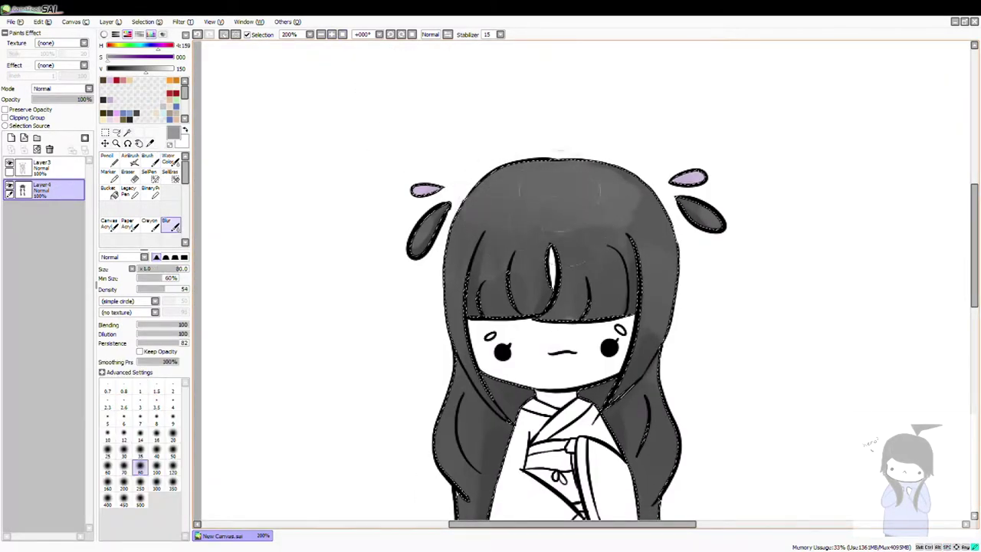
key("b")
Paint light grey highlights along the bangs, side locks and long back hair with the Brush at size 35
scroll(354, 212, "up", 2)
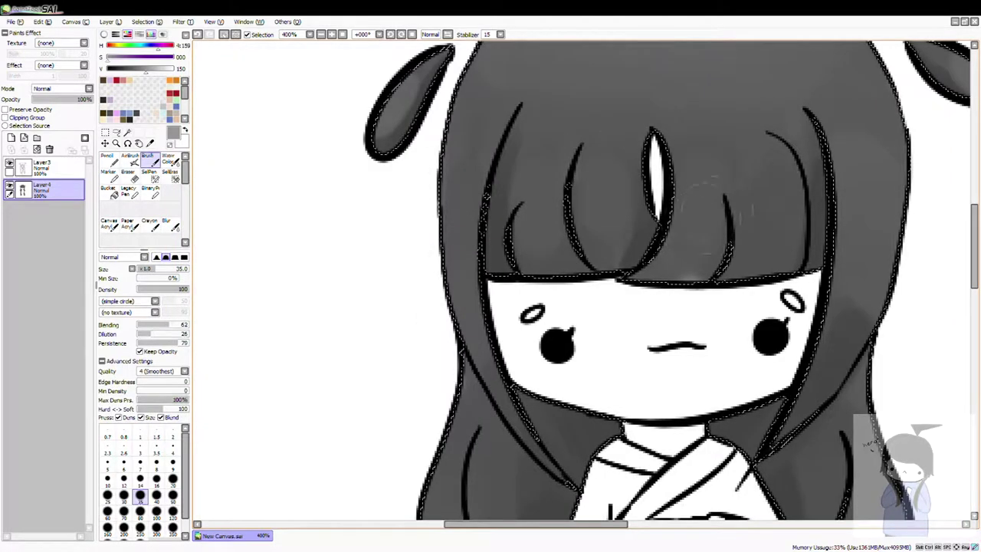
left_click_drag(851, 303, 831, 376)
scroll(441, 337, "down", 5)
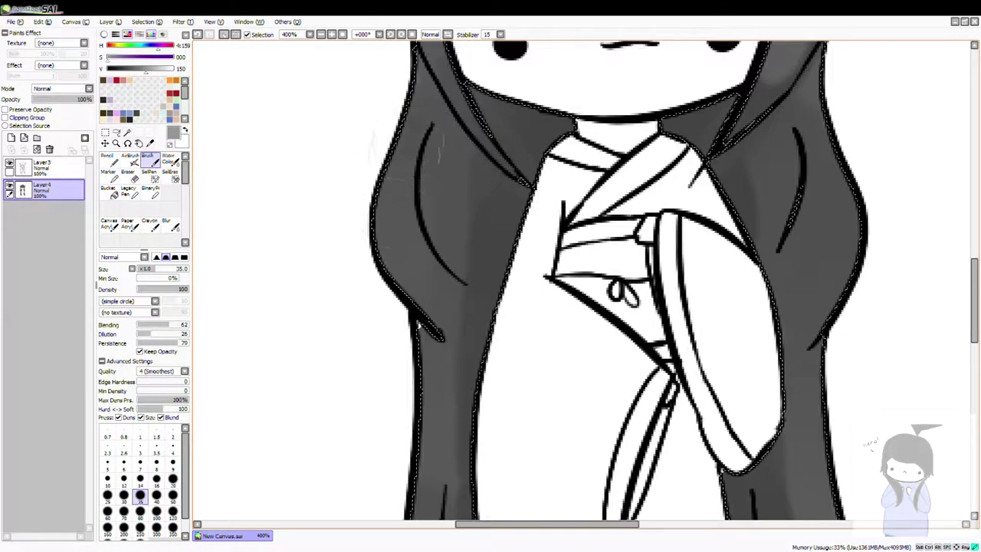
scroll(441, 337, "down", 3)
scroll(574, 406, "down", 3)
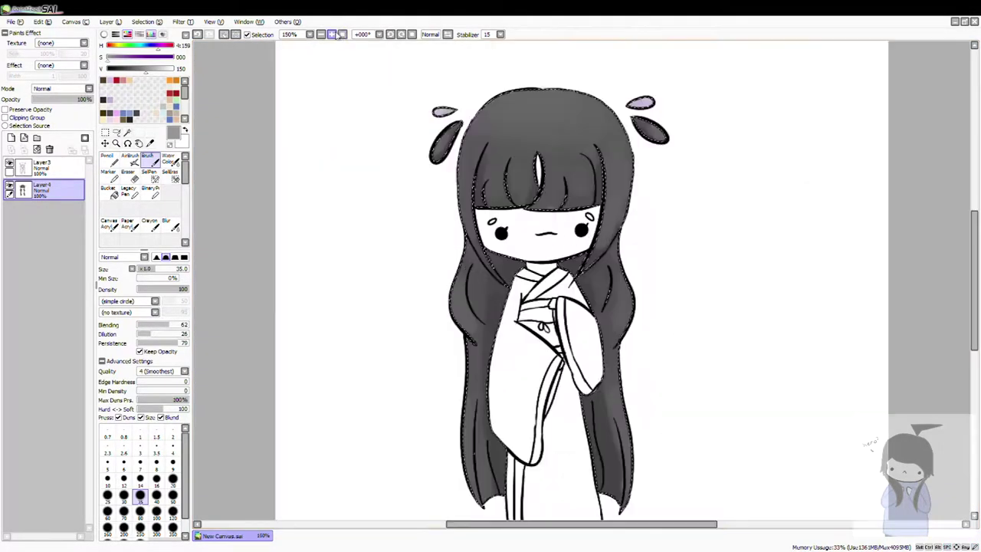
Clear the hair selection, check the hair layer by toggling its visibility, and make the line art layer active
left_click(9, 187)
left_click(31, 166)
left_click(9, 188)
left_click(9, 188)
left_click(9, 187)
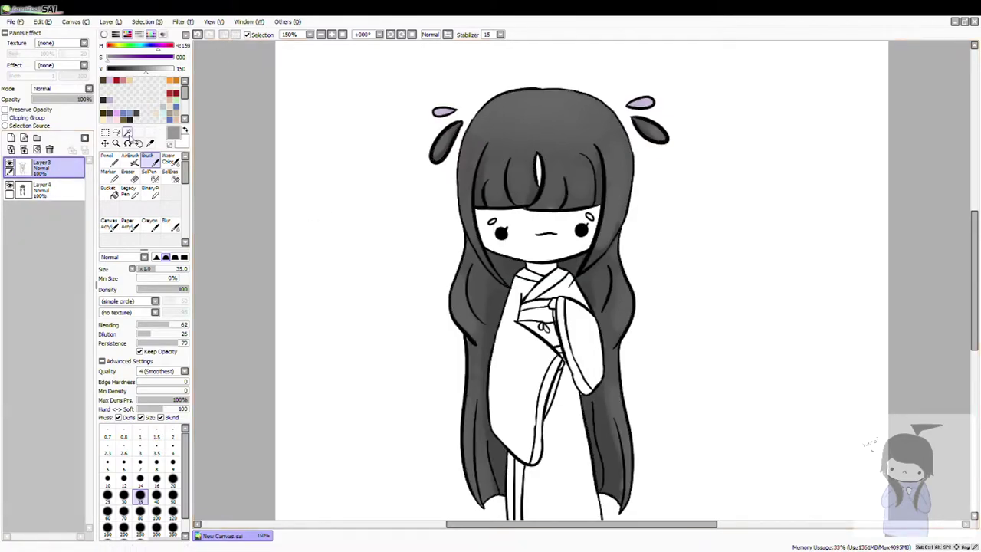
Select the face, forehead gap between the bangs, neck and visible hand areas with the Magic Wand
left_click(127, 131)
scroll(529, 152, "up", 3)
left_click(536, 360)
left_click(578, 450, "ctrl")
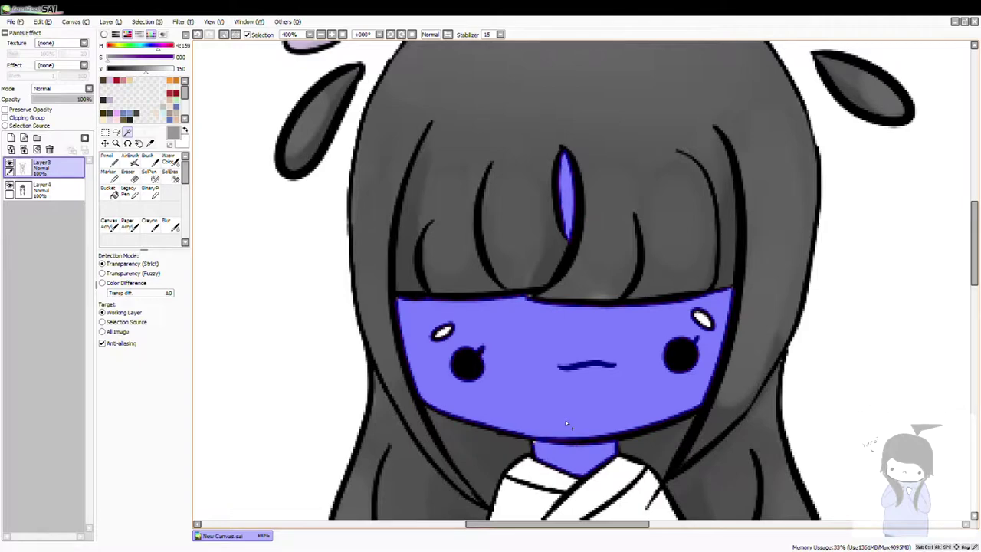
scroll(529, 245, "down", 10)
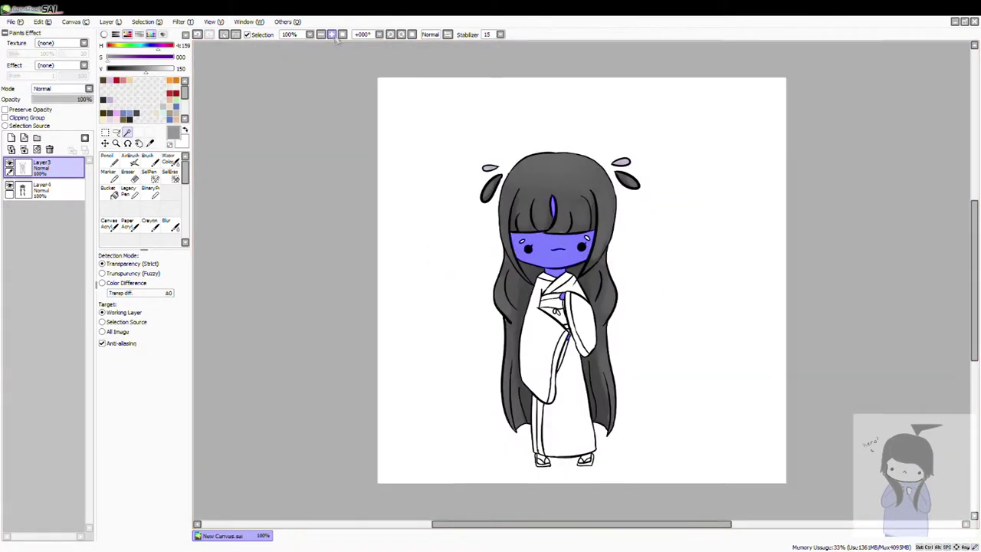
Paint the skin pale cream on a new layer above the hair, and shade under the bangs and along the face edges light purple
key("b")
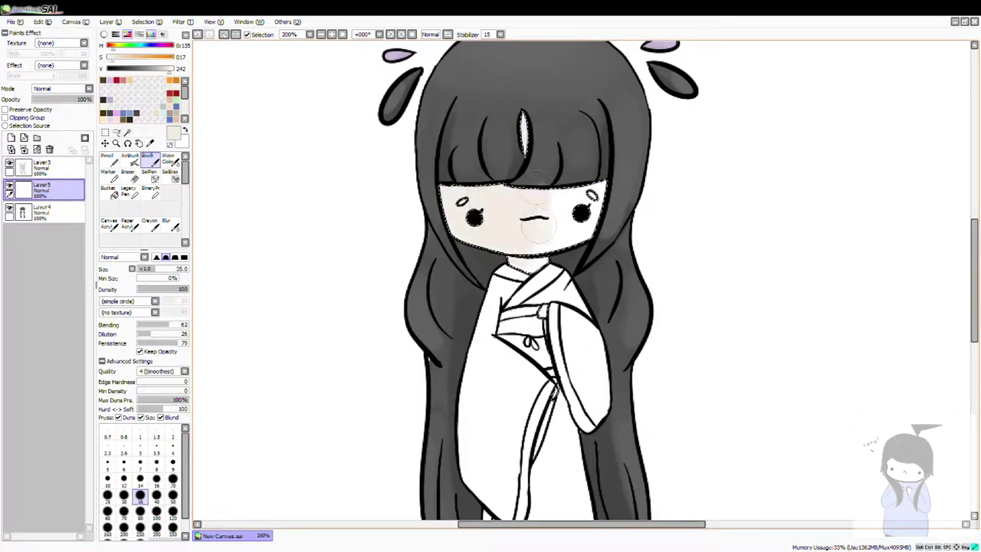
scroll(472, 192, "up", 1)
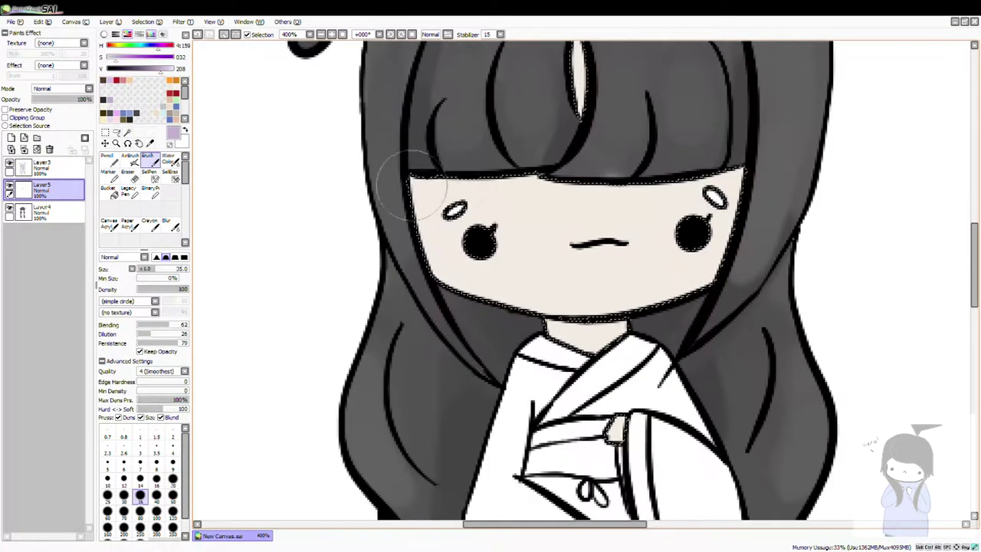
mouse_move(643, 184)
left_mouse_down()
mouse_move(740, 209)
mouse_move(729, 269)
left_mouse_up()
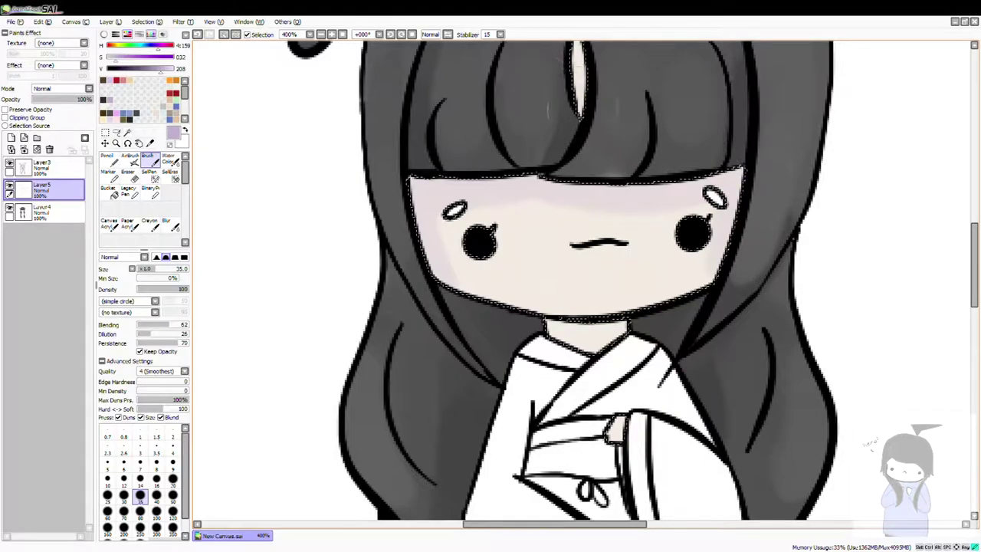
left_click_drag(537, 315, 598, 322)
Soften the purple face shadows with the Blur tool at size 35 and check the colours without the line art
left_click(168, 222)
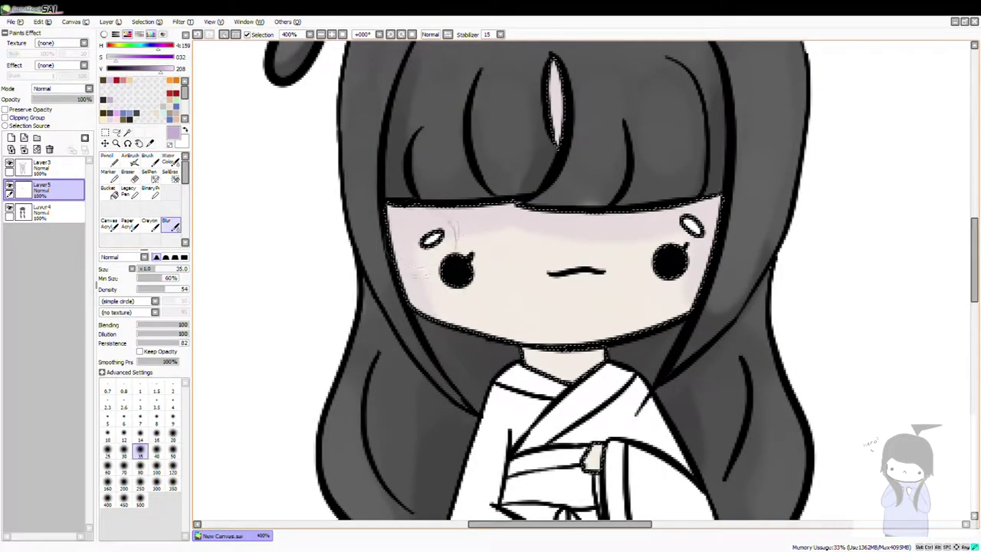
scroll(529, 230, "down", 4)
scroll(529, 230, "up", 3)
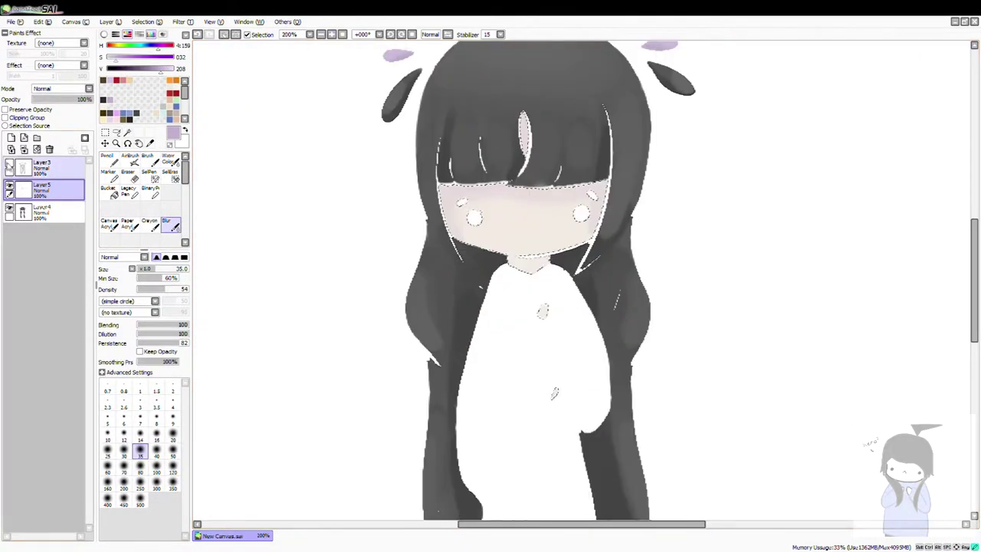
Shade the small visible hand areas at the sleeves light purple with the Brush at size 14
key("b")
scroll(536, 322, "up", 3)
key("[")
key("[")
key("[")
key("[")
key("[")
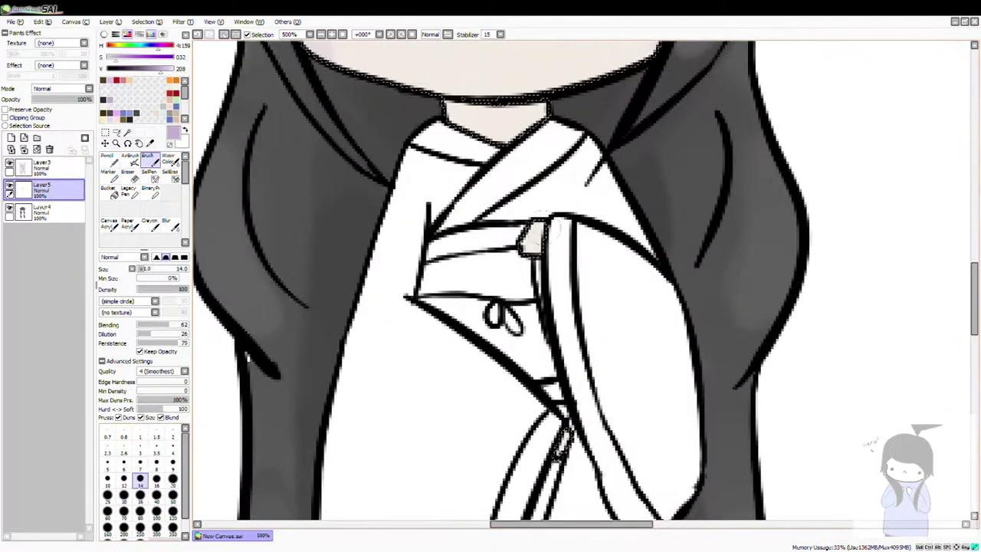
scroll(543, 206, "down", 3)
scroll(542, 206, "up", 2)
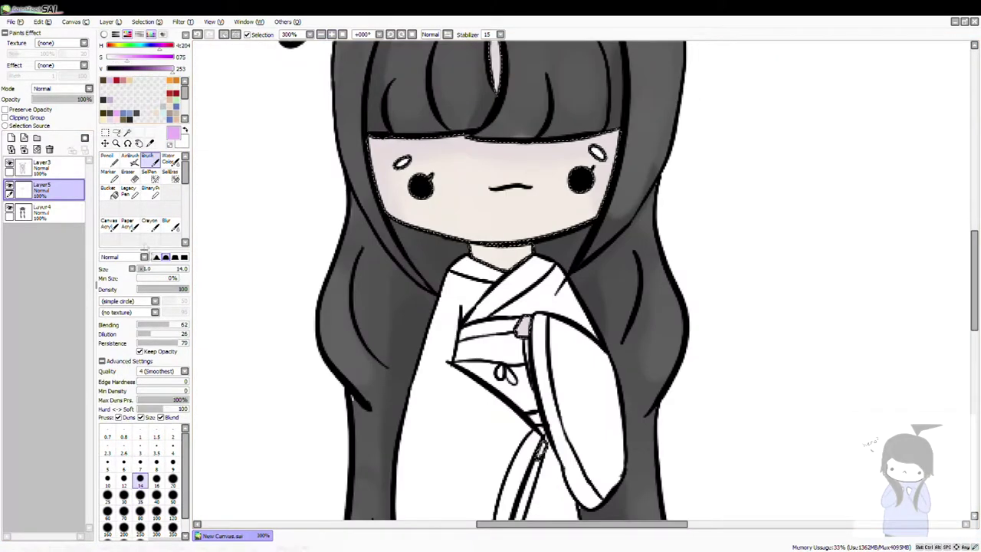
Paint pinkish-purple blush on both cheeks and add near-white highlights to the face with the Brush at size 14
scroll(536, 199, "up", 2)
left_click_drag(414, 195, 436, 208)
left_click_drag(717, 195, 740, 208)
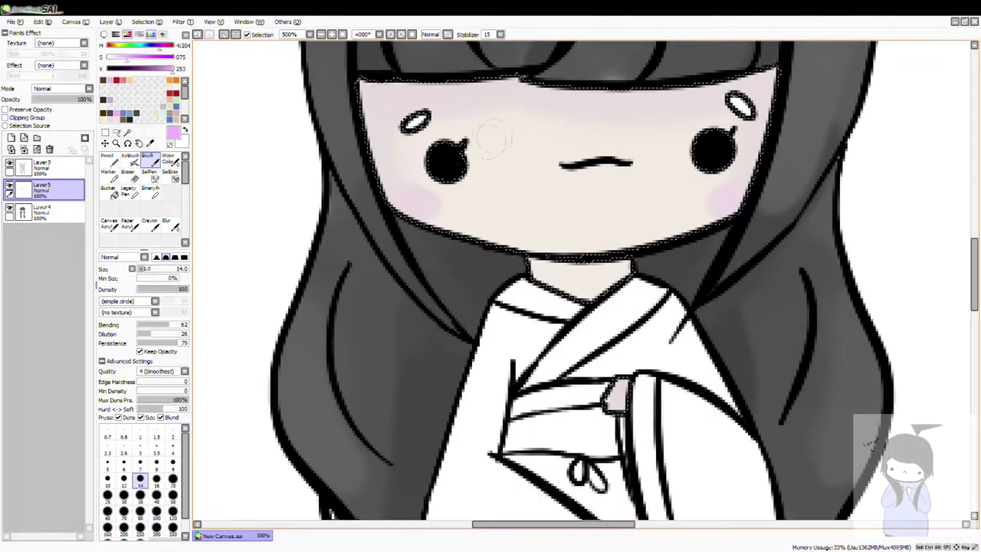
scroll(614, 253, "down", 1)
left_click(658, 285, "alt")
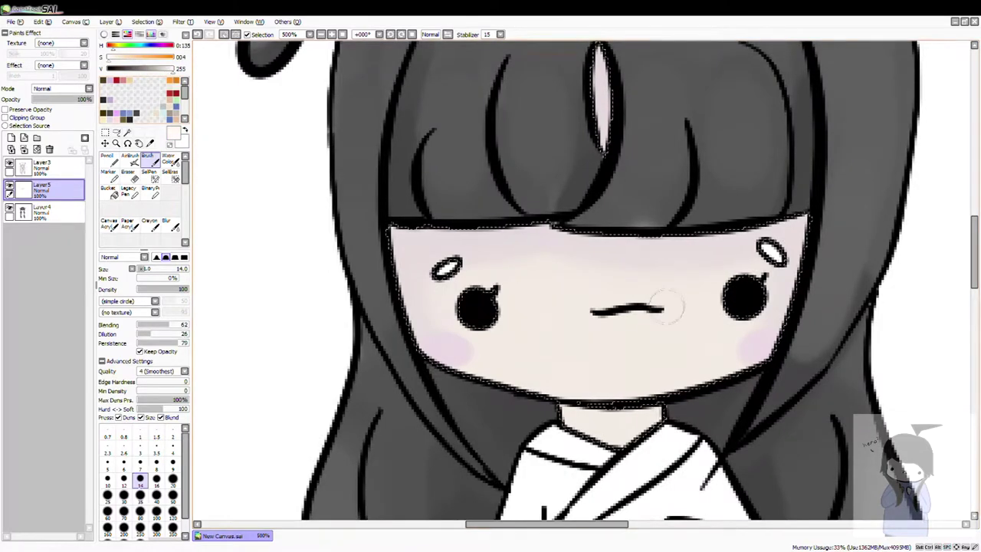
scroll(471, 404, "down", 6)
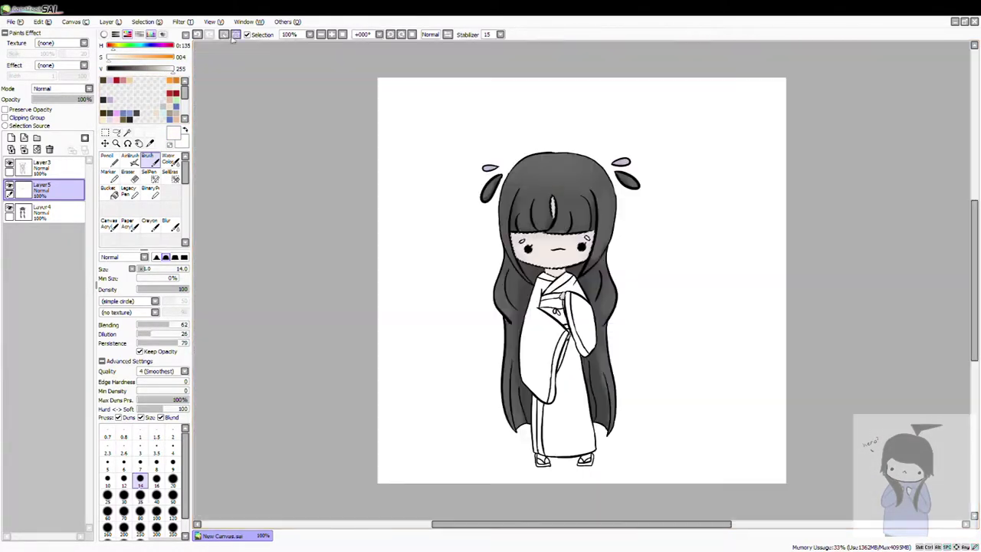
Clear the skin selection and merge the skin layer, Layer5, down into Layer4
left_click(9, 165)
left_click(9, 166)
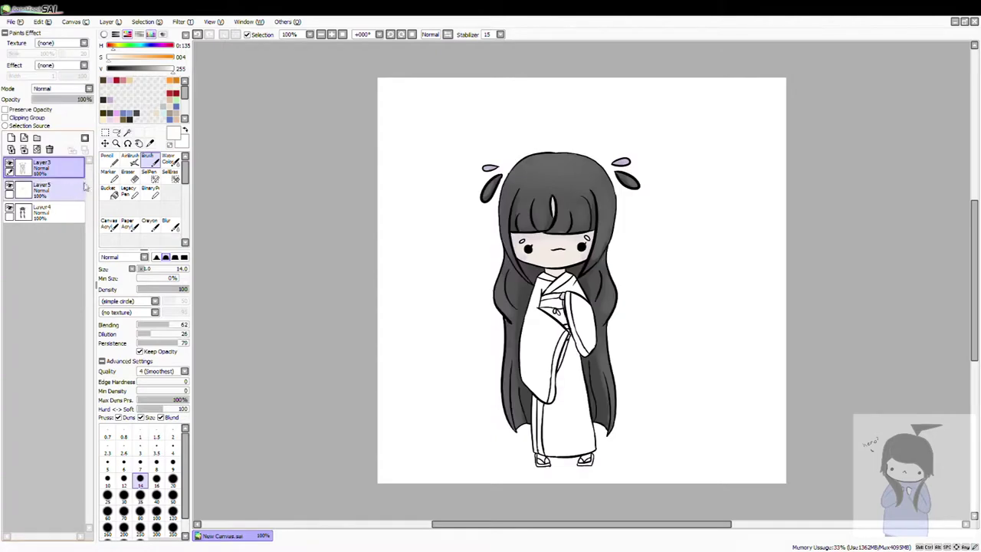
left_click(68, 185)
left_click(49, 149)
Select the obi's narrow upper band and lower corner, and paint them shaded red on Layer4 with the Brush at size 7
left_click(127, 132)
scroll(552, 307, "up", 3)
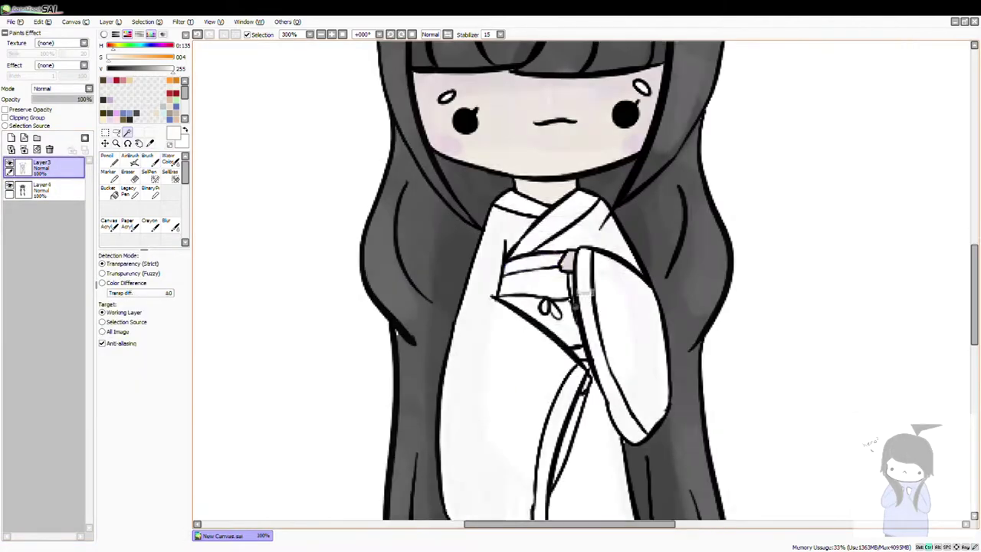
left_click(532, 253)
left_click(42, 189)
key("b")
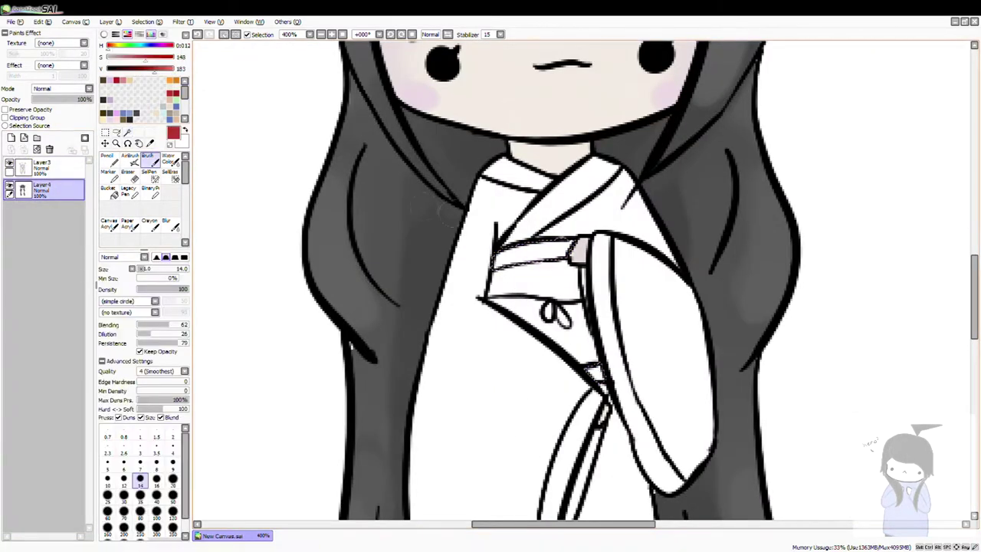
left_click(140, 461)
scroll(453, 276, "up", 2)
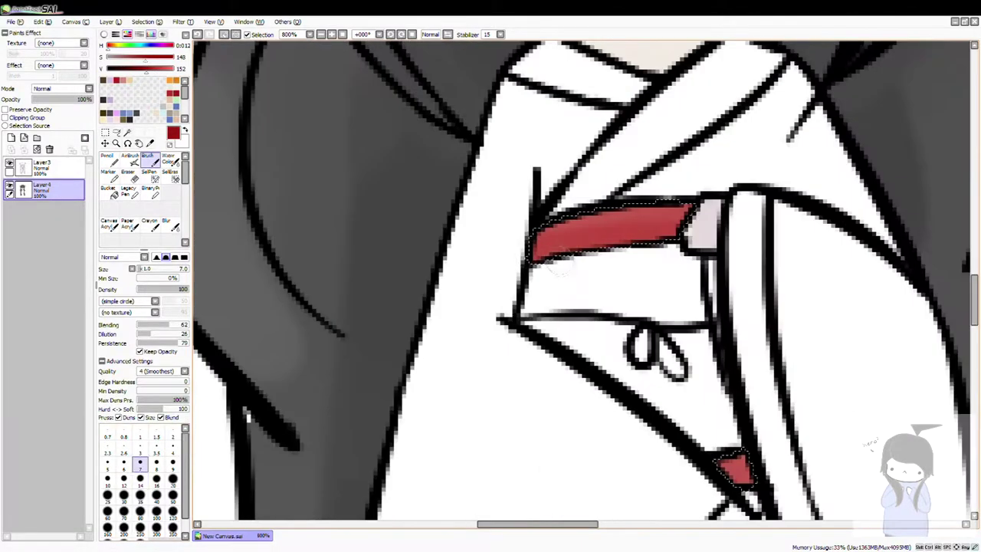
left_click_drag(678, 217, 548, 147)
left_click_drag(146, 69, 171, 69)
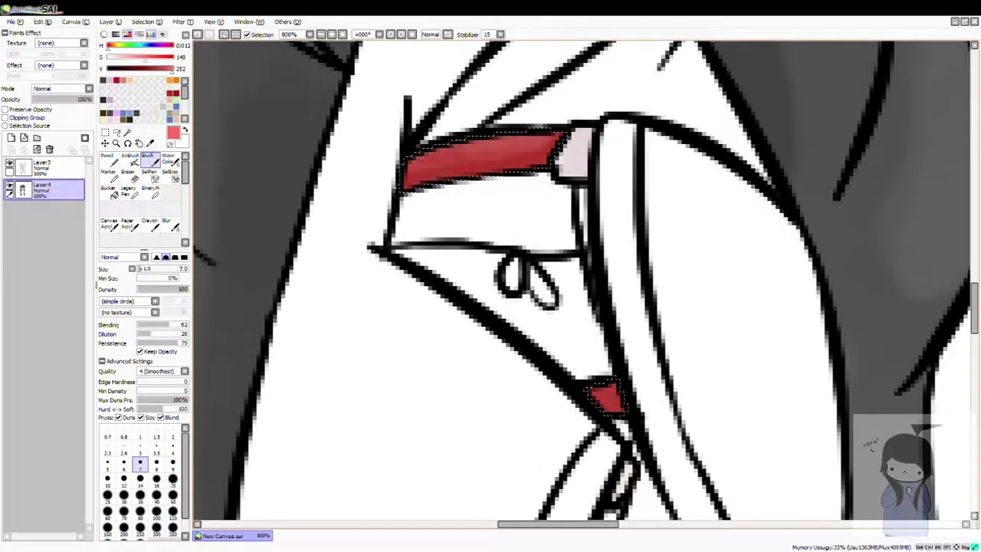
scroll(534, 361, "down", 4)
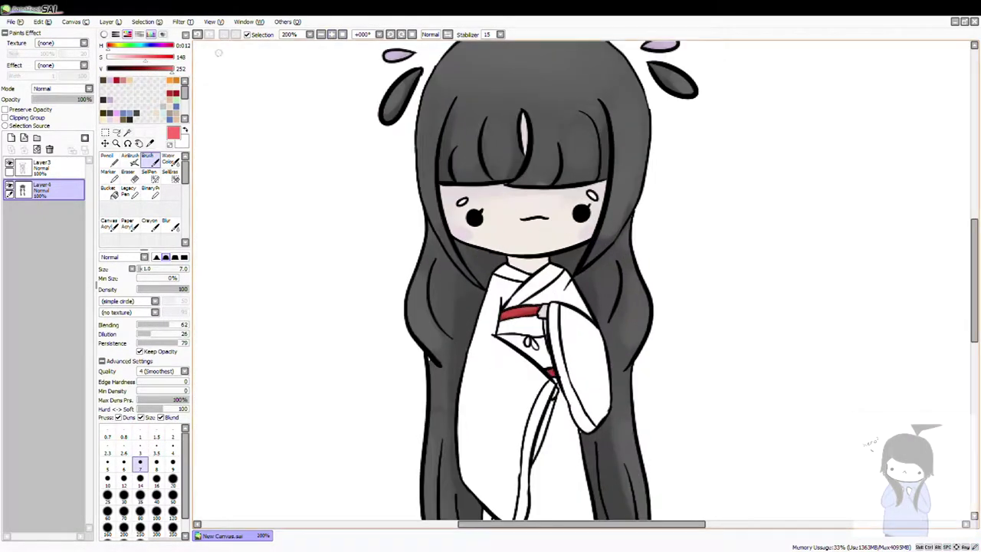
Select the obi's wide middle sections above and below the cord from the Layer3 line art, with Layer4 ready for the Brush
left_click(43, 165)
left_click(127, 131)
left_click(521, 314)
scroll(521, 322, "up", 3)
left_click(522, 329)
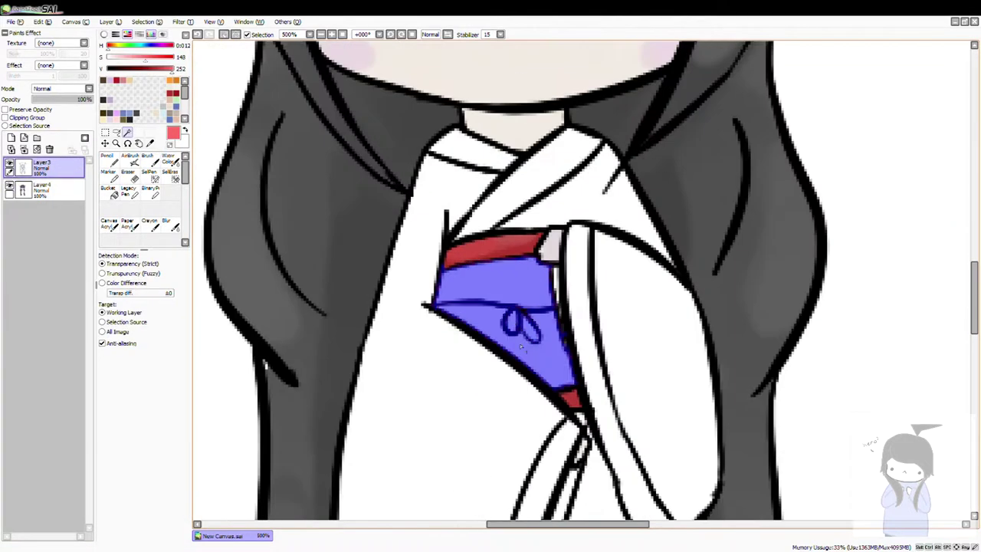
left_click(42, 188)
left_click(147, 161)
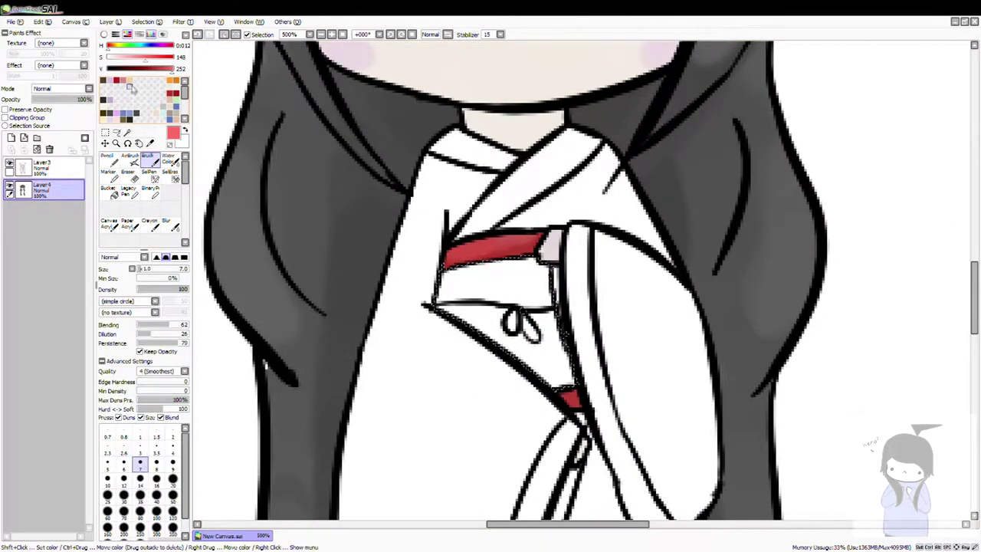
Fill the selected obi sections with light pink on Layer4, using a large Brush instead of the first small strokes
left_click(163, 49)
left_click_drag(440, 269, 467, 329)
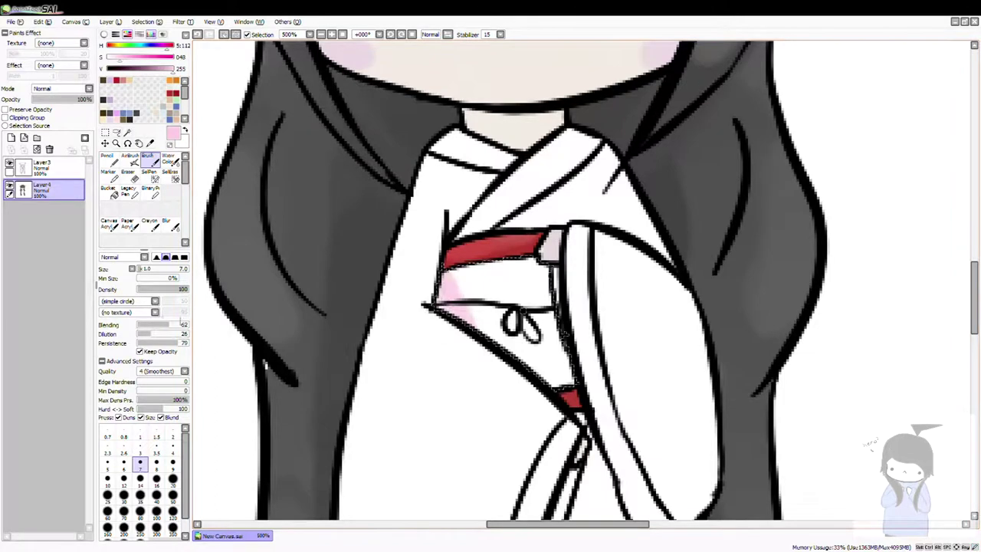
key("ctrl+z")
left_click(139, 510)
left_click_drag(460, 268, 568, 383)
scroll(498, 345, "down", 2)
left_click(139, 494)
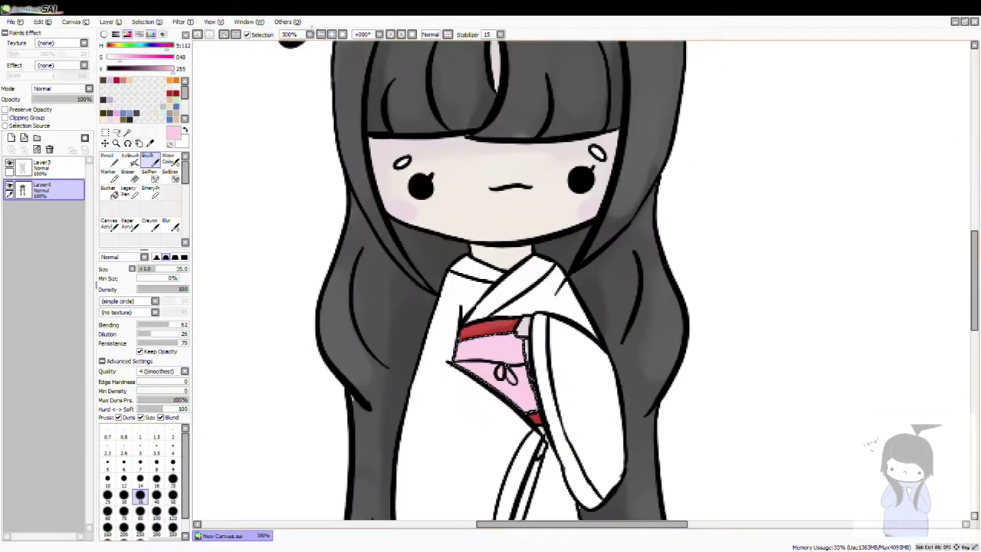
Shade the pink obi with deeper pink and add very pale pink highlights with the Brush at size 14
scroll(426, 338, "up", 3)
left_click(426, 337, "alt")
left_click_drag(370, 320, 383, 276)
left_click(140, 478)
left_click_drag(494, 398, 489, 329)
left_click(460, 284, "alt")
left_click_drag(460, 289, 360, 270)
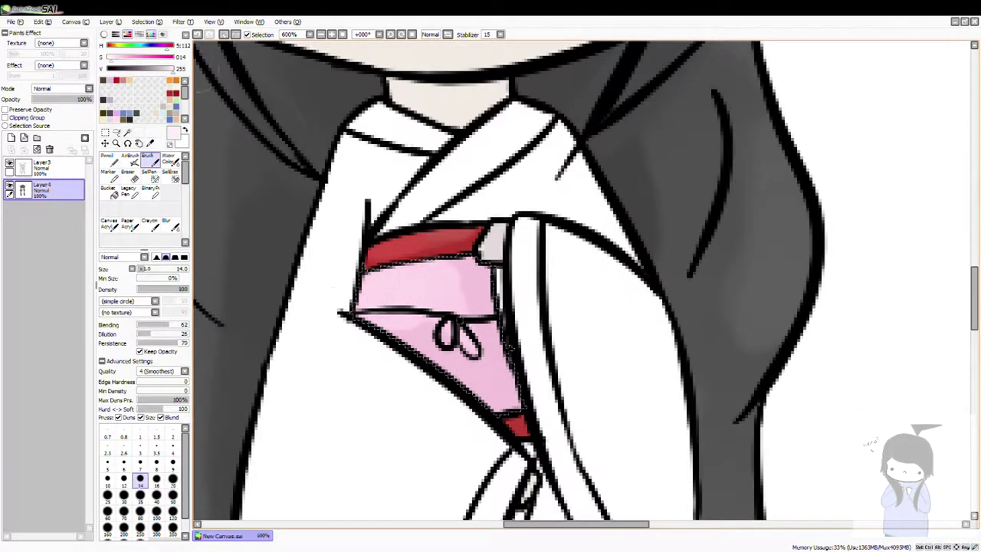
scroll(585, 282, "down", 3)
scroll(585, 281, "up", 2)
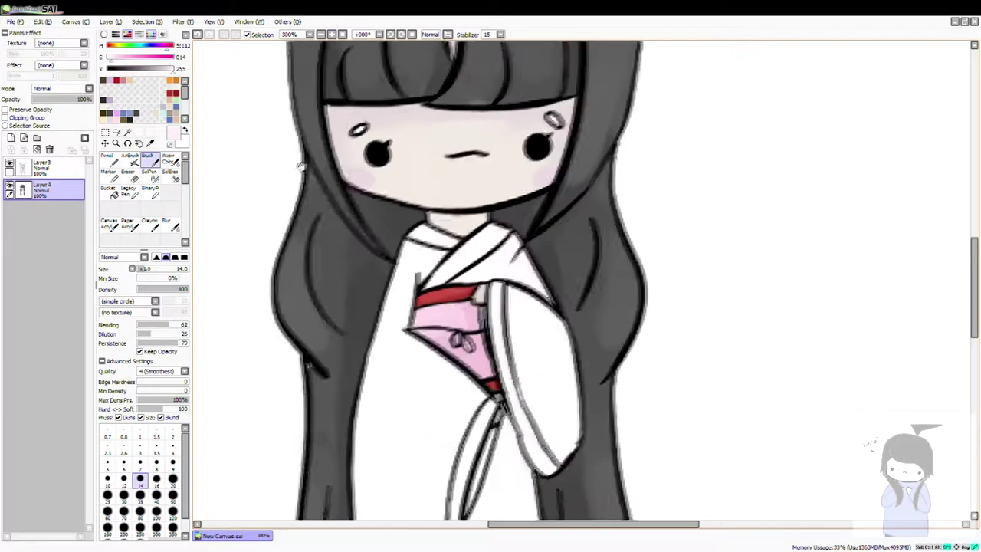
Add a new layer, Layer5, between the line art and Layer4, and set the Pencil colour to black
scroll(536, 306, "down", 3)
scroll(537, 307, "up", 3)
left_click(11, 138)
left_click(110, 157)
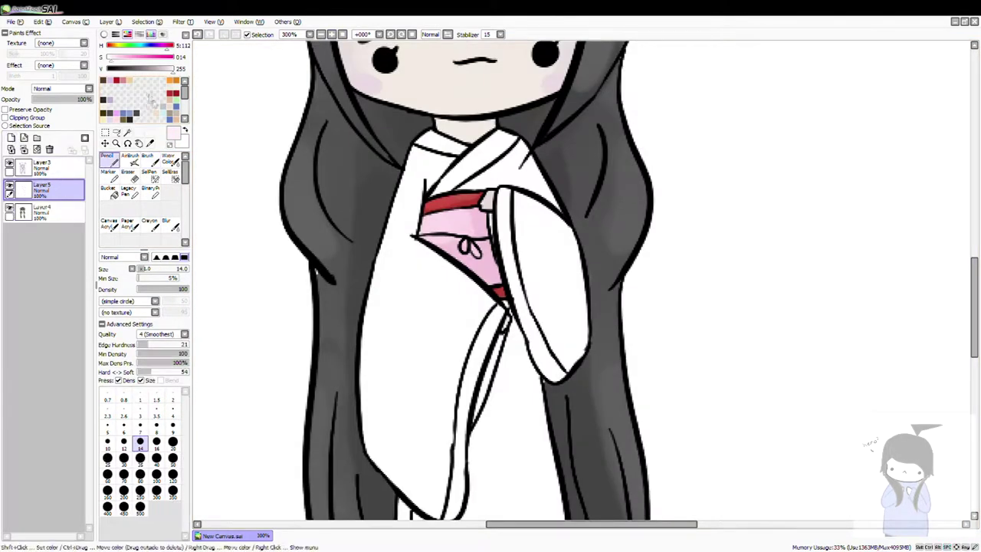
left_click_drag(125, 69, 106, 68)
scroll(331, 146, "down", 2)
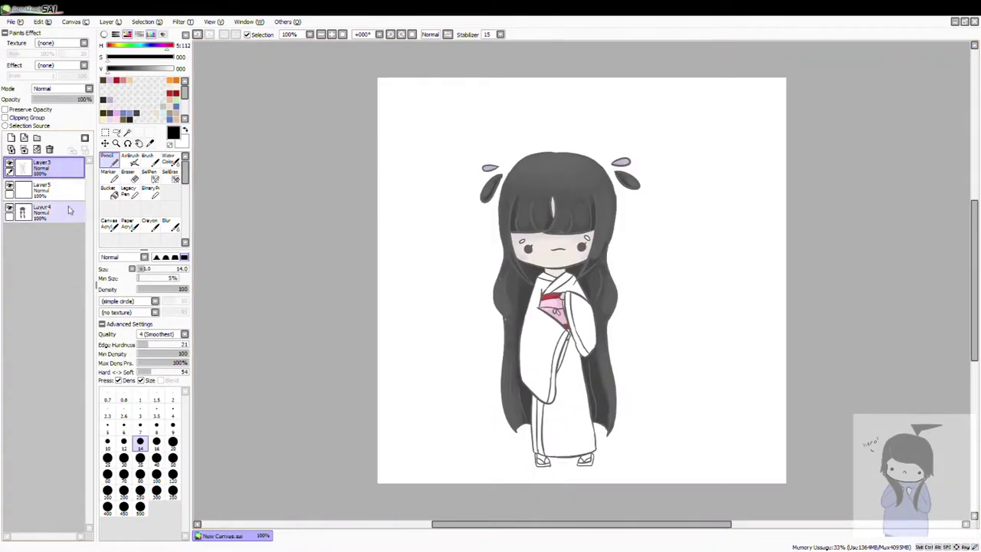
Draw large and small butterfly outlines on both kimono sleeves on Layer5, using sampled dark grey and the Pencil at size 7
left_click(42, 189)
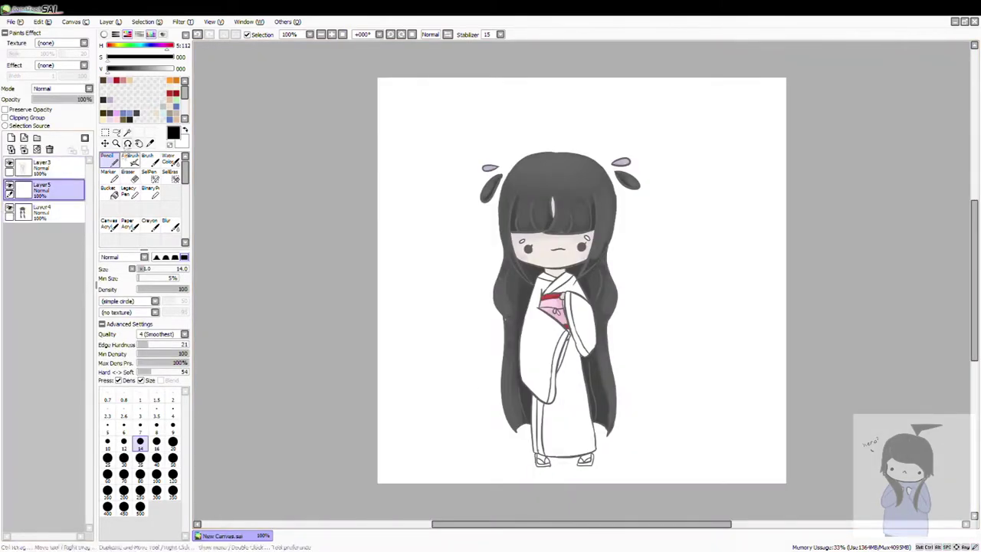
scroll(619, 232, "up", 4)
left_click(43, 212)
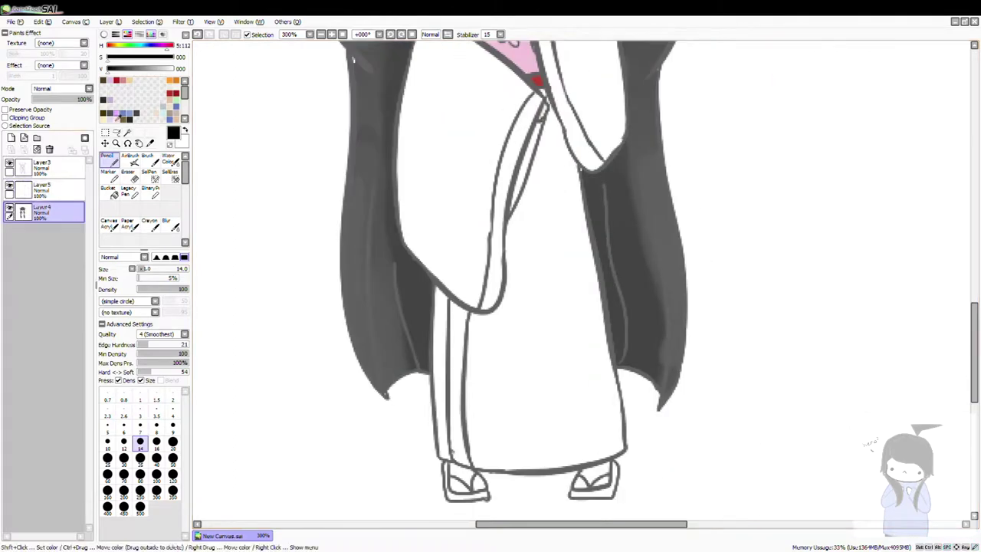
scroll(439, 166, "down", 2)
left_click(439, 166, "alt")
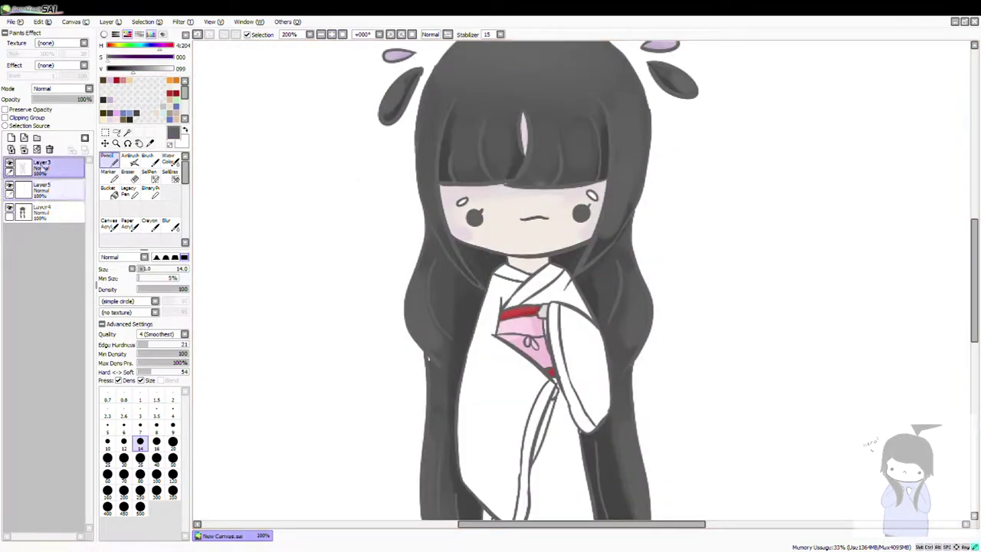
left_click(42, 188)
left_click(140, 425)
scroll(467, 398, "up", 3)
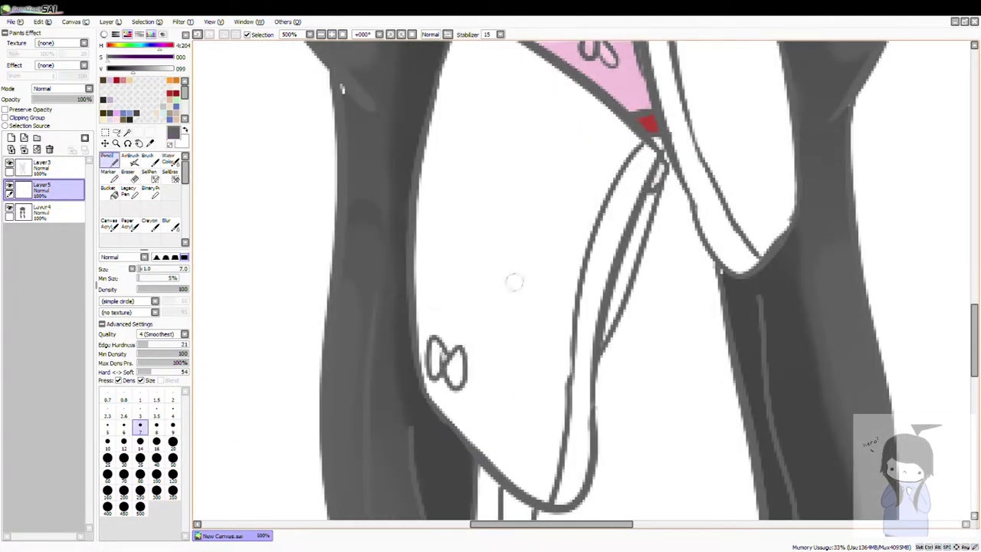
left_click_drag(513, 282, 502, 268)
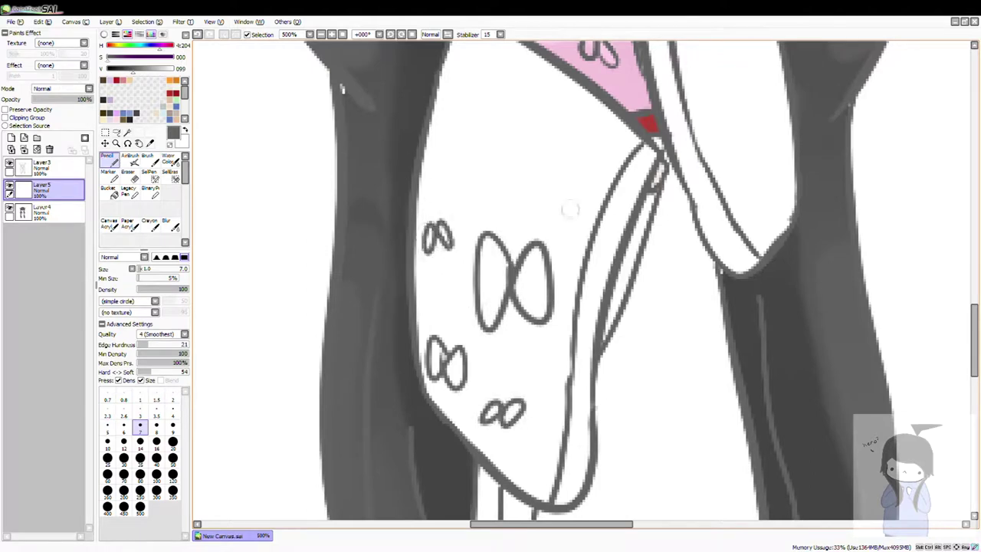
left_click_drag(690, 176, 567, 286)
left_click_drag(636, 224, 651, 230)
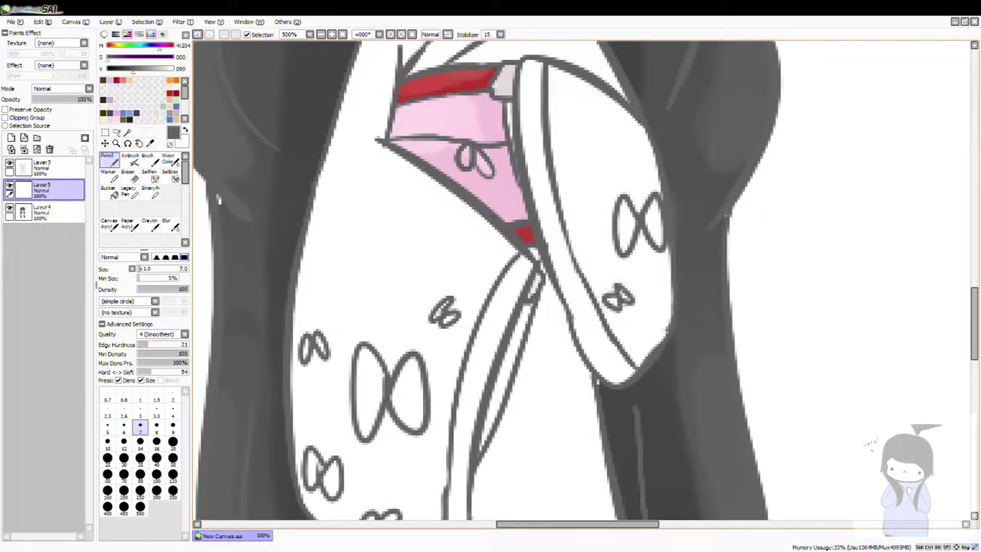
Draw more large and small butterfly outlines across the kimono's lower skirt and its narrow side panel
scroll(459, 277, "down", 5)
left_click_drag(422, 350, 426, 354)
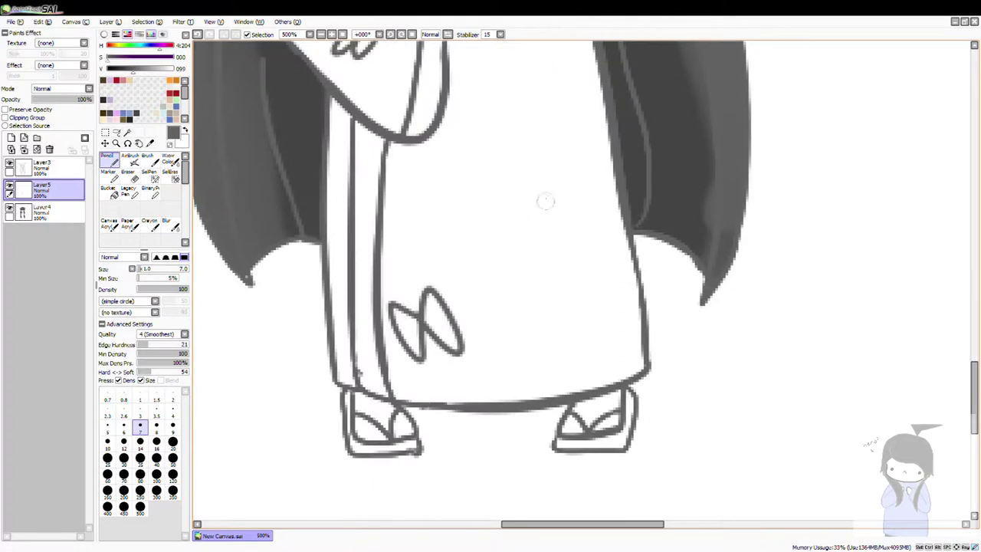
left_click_drag(532, 212, 536, 230)
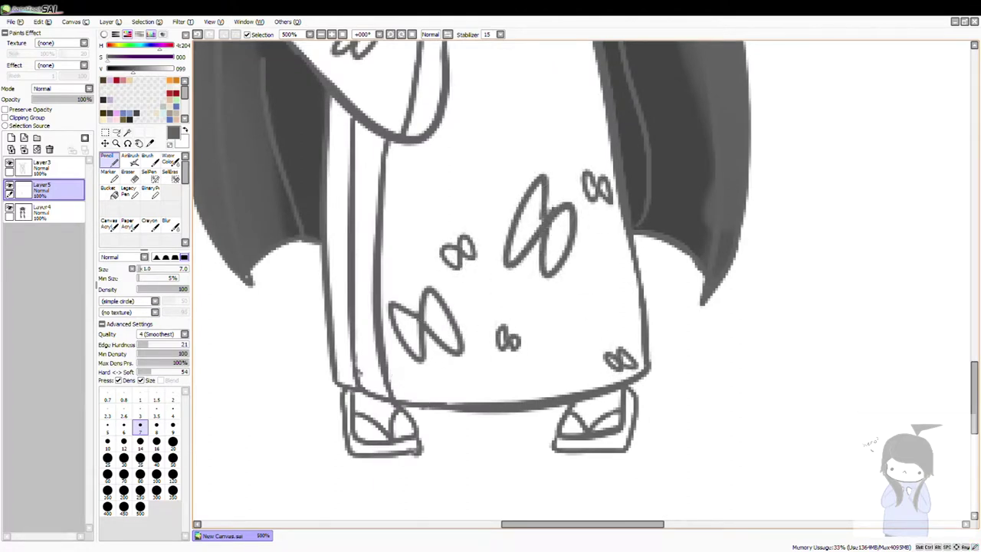
left_click_drag(571, 310, 550, 290)
left_click_drag(457, 393, 437, 388)
left_click_drag(469, 127, 492, 221)
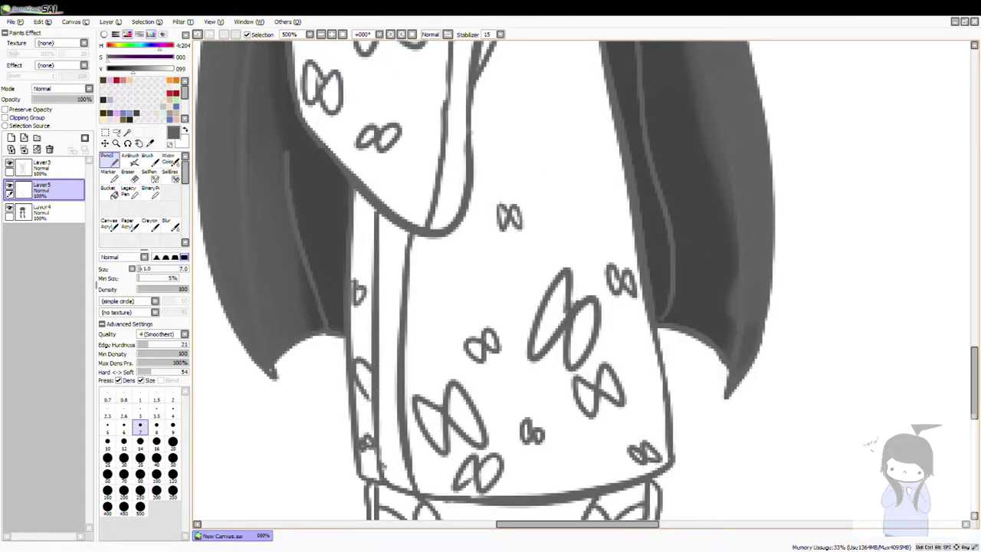
scroll(586, 283, "down", 5)
Merge the line art layer down into Layer5 and select the butterfly wings on the long, lower-hanging sleeve with the Magic Wand
scroll(586, 282, "up", 4)
left_click(127, 131)
scroll(586, 283, "up", 2)
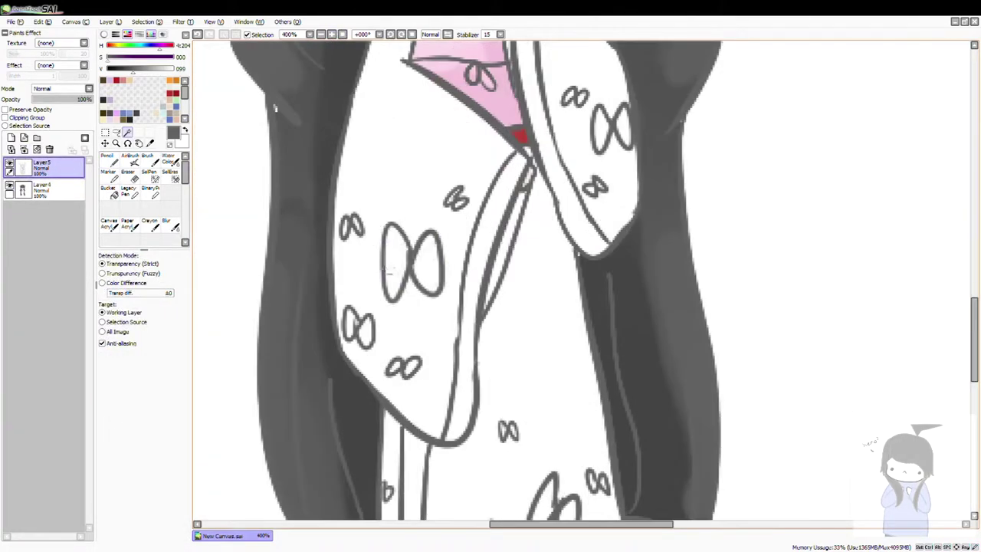
left_click(396, 261)
left_click(427, 255)
scroll(427, 255, "up", 1)
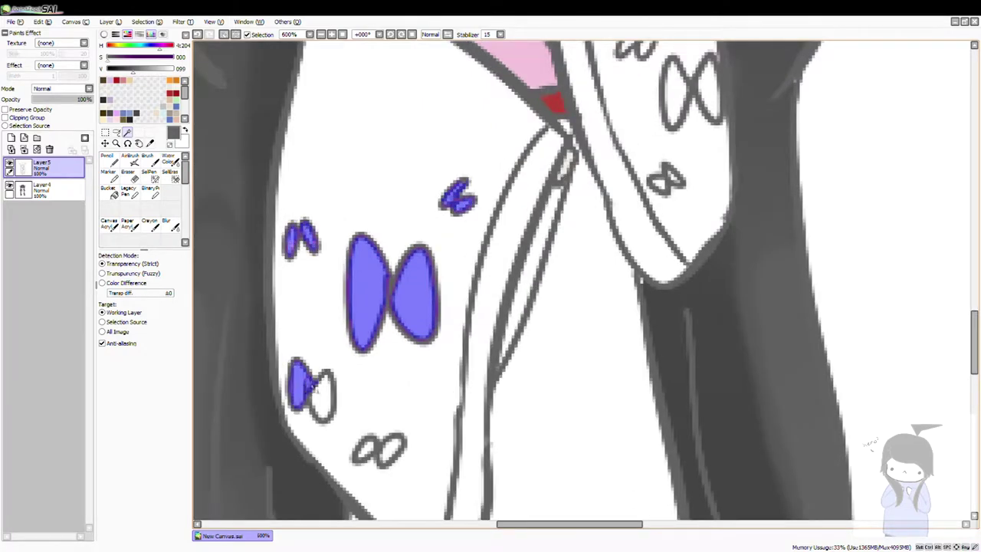
Add the wings of the butterflies on the kimono's side panel and lower skirt to the selection
scroll(522, 283, "down", 5)
left_click(322, 222)
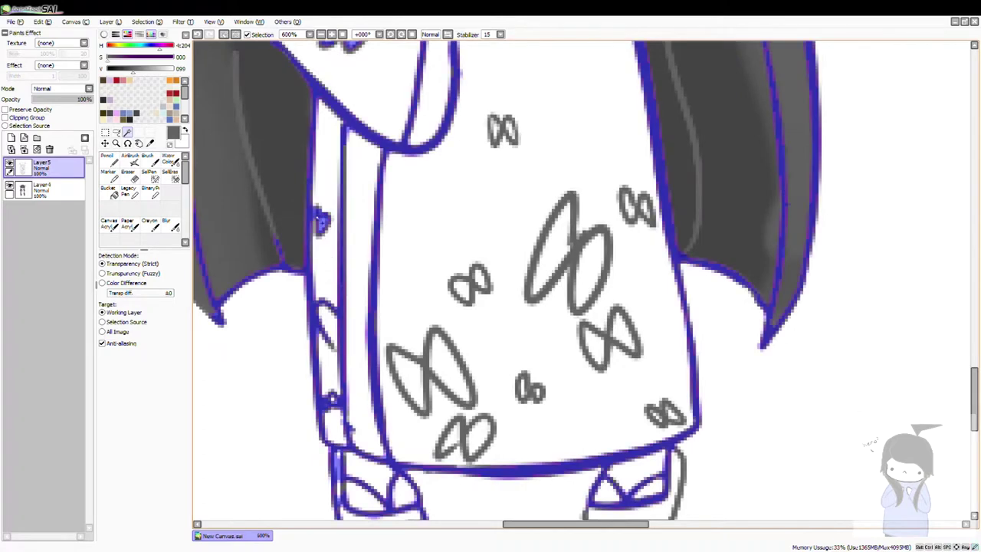
left_click(408, 370)
left_click(451, 366)
left_click(454, 438)
left_click(471, 441)
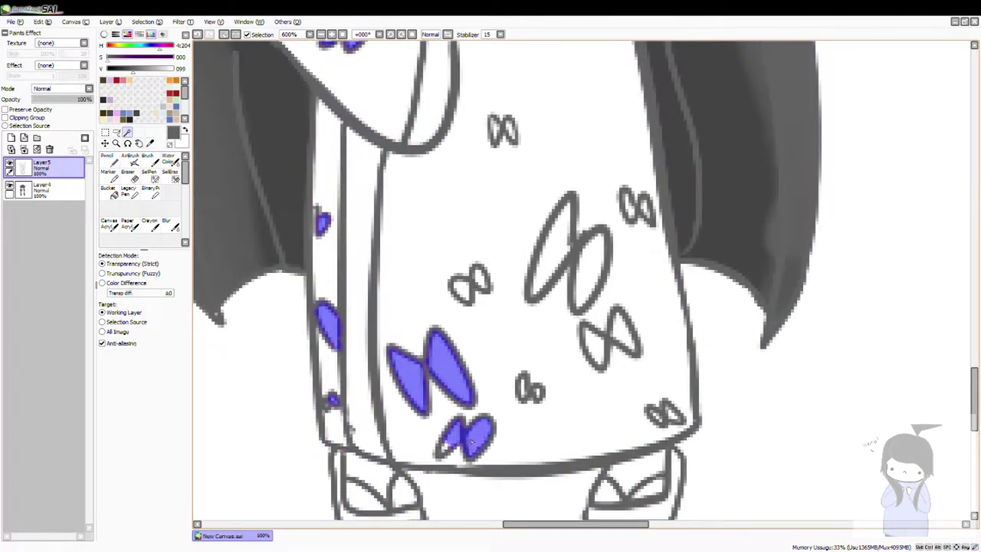
left_click(461, 290)
left_click(550, 246)
left_click(594, 265)
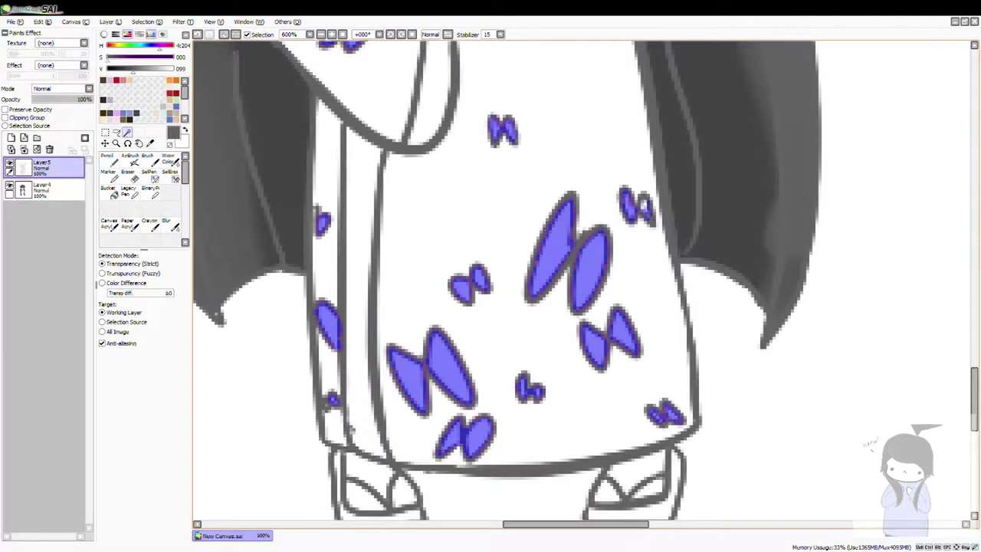
Add the wings of the butterflies on the raised sleeve to the selection
scroll(644, 206, "down", 5)
scroll(460, 230, "up", 5)
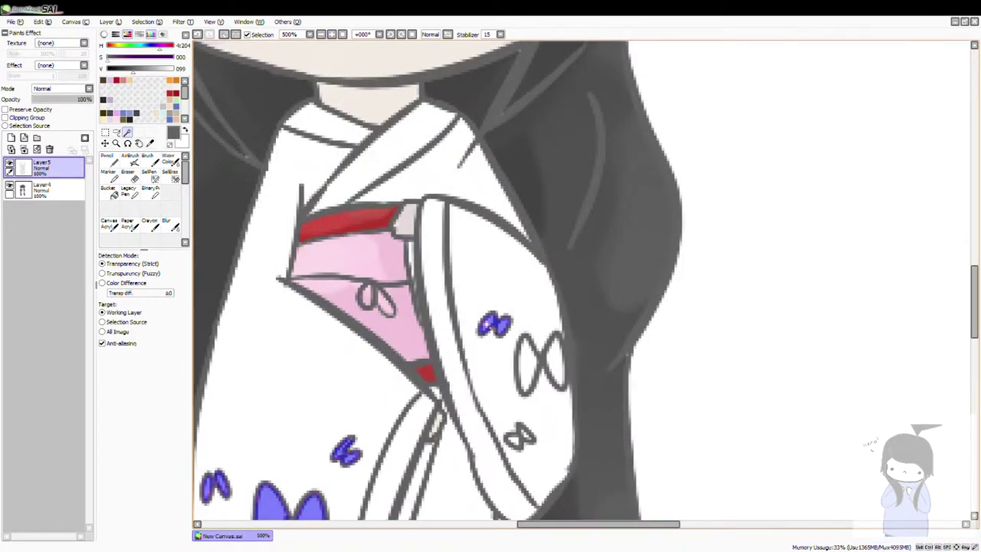
left_click(527, 368)
left_click(551, 360)
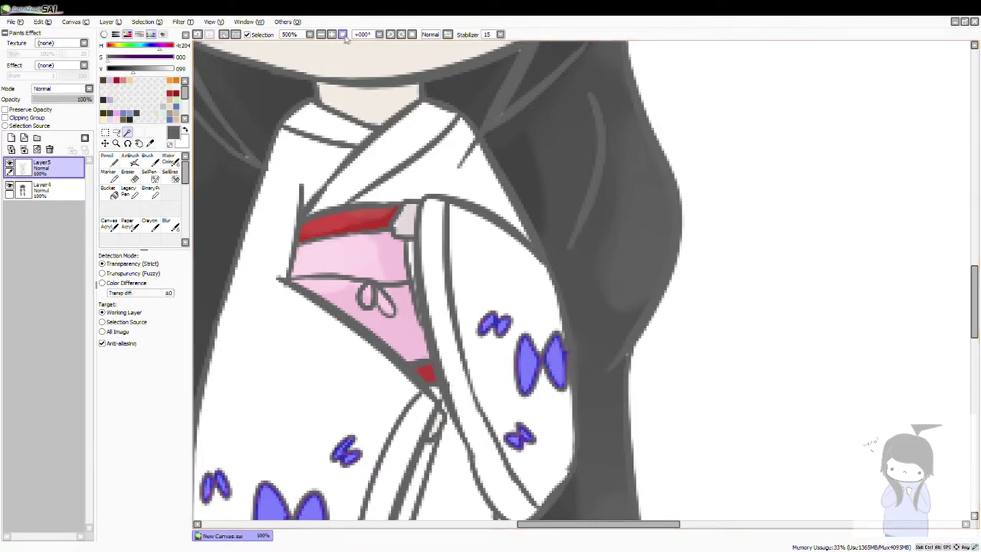
Paint all the selected butterfly wings light pink on Layer4 with the Brush at size 35
scroll(582, 283, "down", 5)
left_click(44, 190)
left_click(147, 158)
scroll(583, 283, "up", 3)
key("bracketright")
key("bracketright")
key("bracketright")
key("bracketright")
key("bracketright")
scroll(583, 283, "down", 3)
scroll(582, 284, "down", 3)
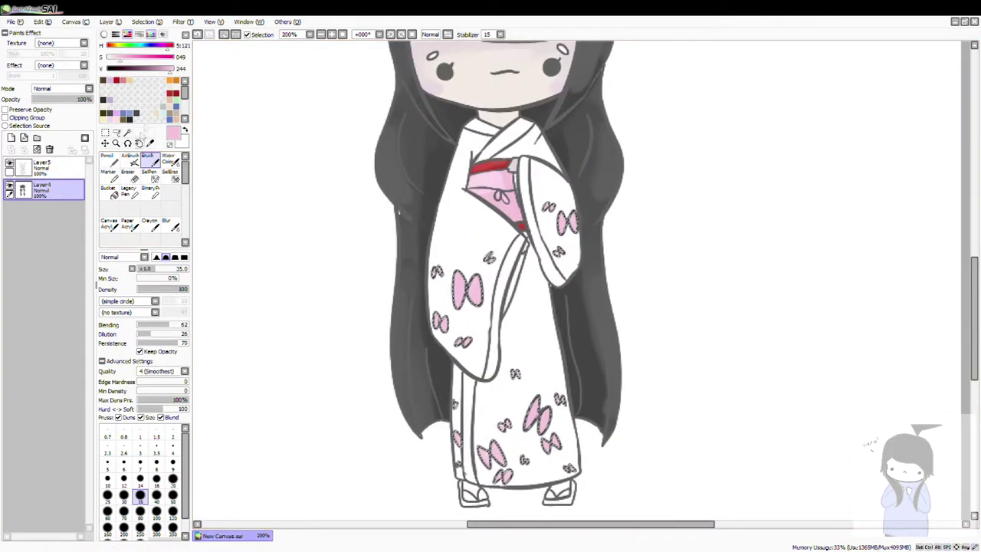
Shade the butterfly wings with a slightly darker pink using the Brush at size 14
key("bracketleft")
key("bracketleft")
key("bracketleft")
key("bracketleft")
key("bracketleft")
scroll(583, 284, "up", 5)
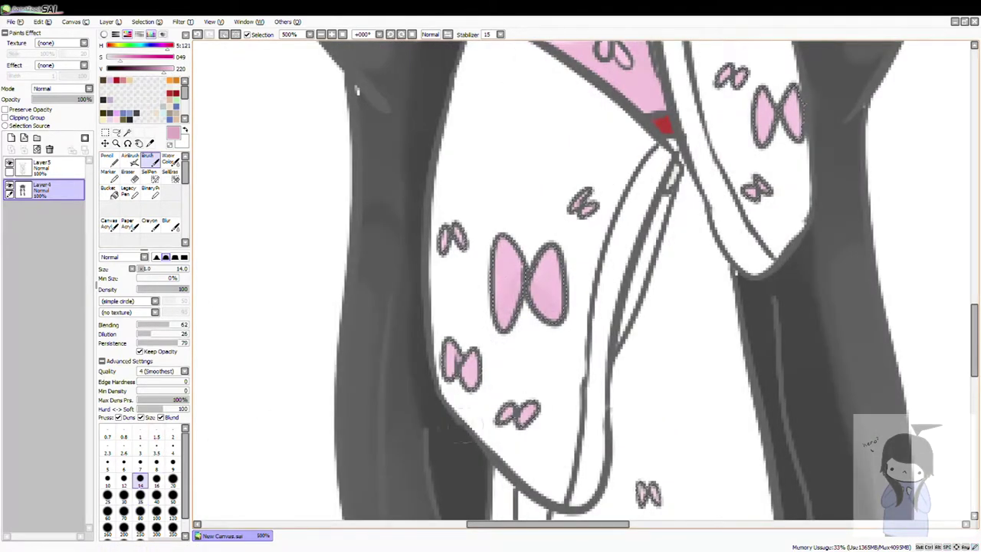
left_click_drag(747, 127, 682, 225)
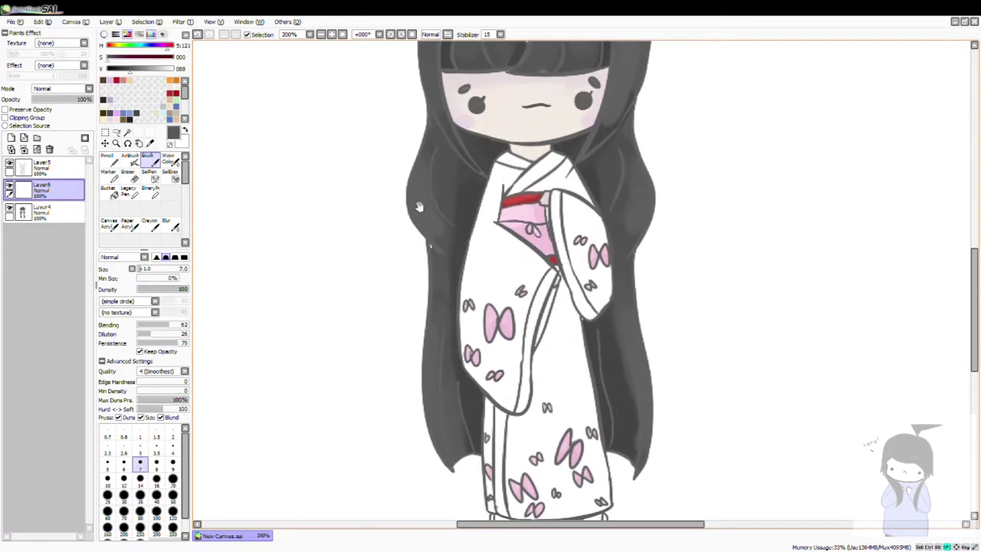
Merge Layer6 down into Layer4 and select the kimono's white sleeve and skirt areas from the Layer5 line art
left_click(42, 211)
left_click(42, 167)
left_click(491, 306)
left_click(552, 460)
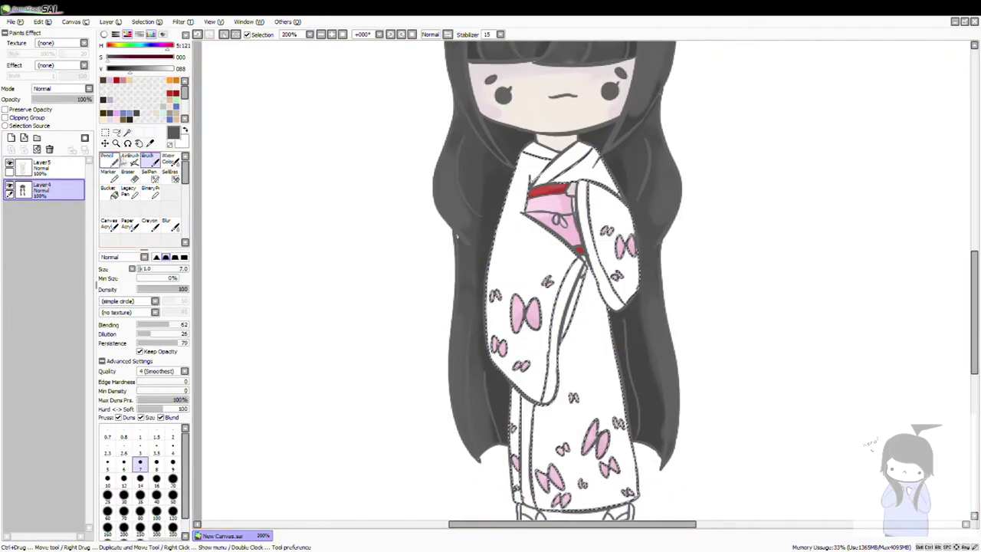
Place a new layer, Layer6, beneath Layer4 and airbrush a soft cream gradient along the kimono's lower skirt at size 35
left_click_drag(58, 220, 42, 211)
left_click(140, 459)
scroll(583, 306, "down", 5)
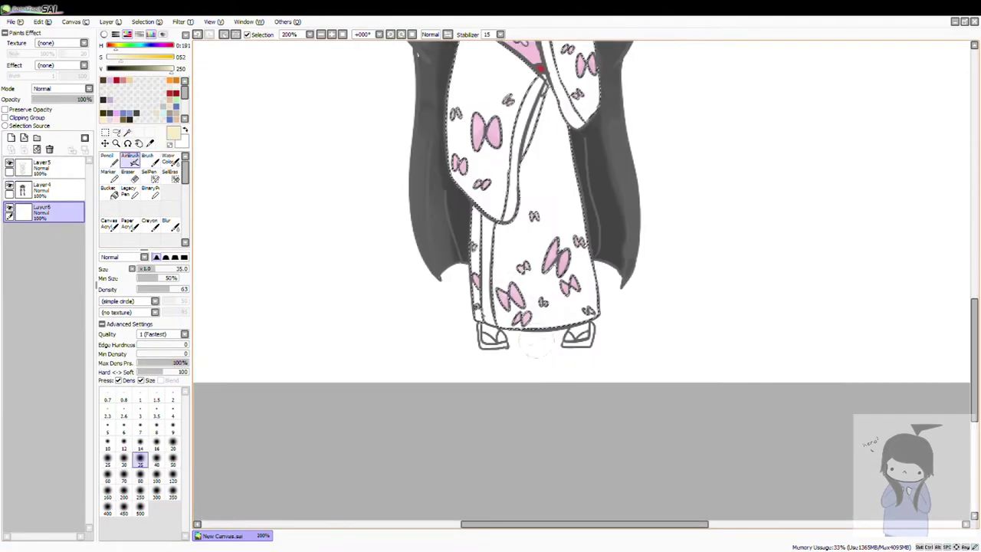
scroll(582, 383, "up", 3)
left_click_drag(490, 437, 736, 426)
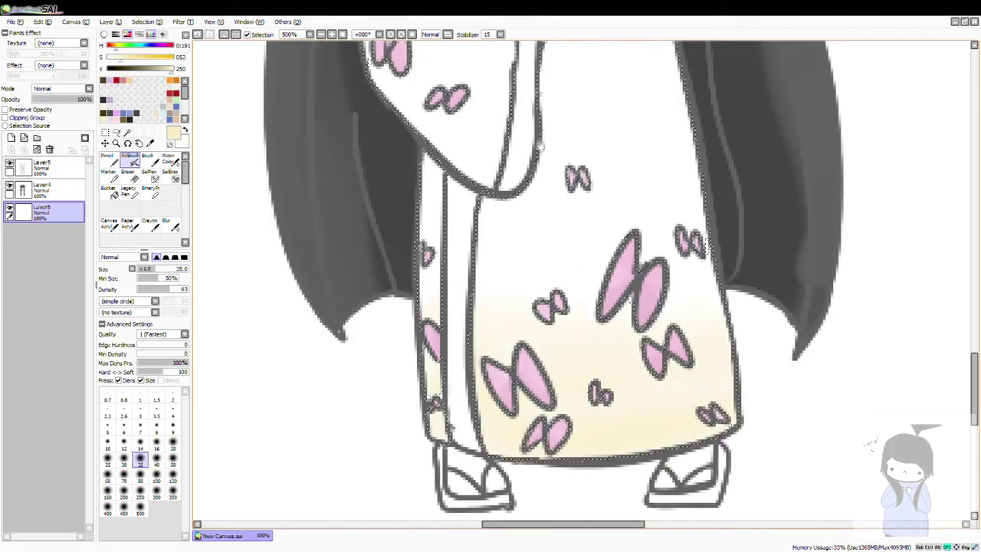
Airbrush a soft cream gradient along the lower parts of both kimono sleeves on Layer6, and clear the selection
scroll(536, 307, "up", 6)
scroll(253, 200, "down", 4)
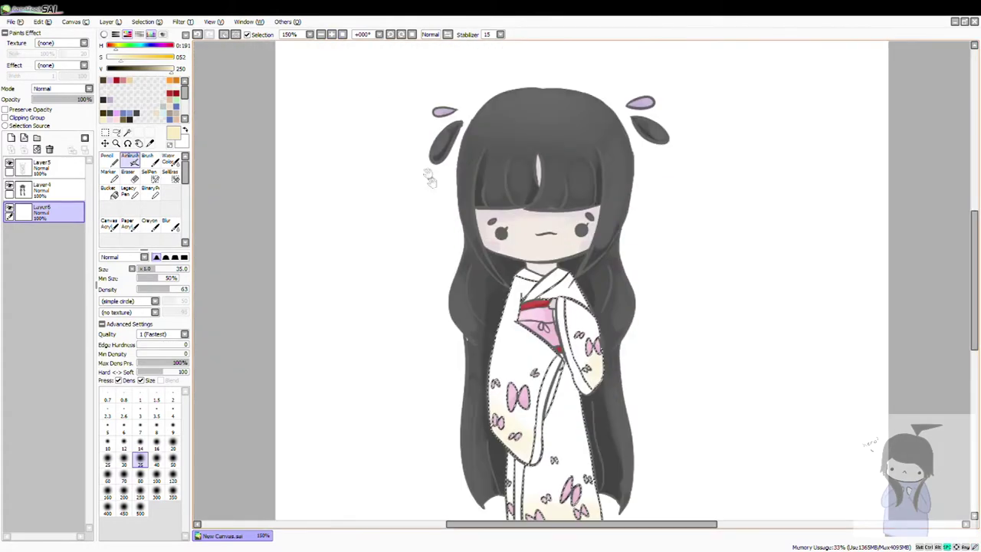
scroll(252, 105, "down", 2)
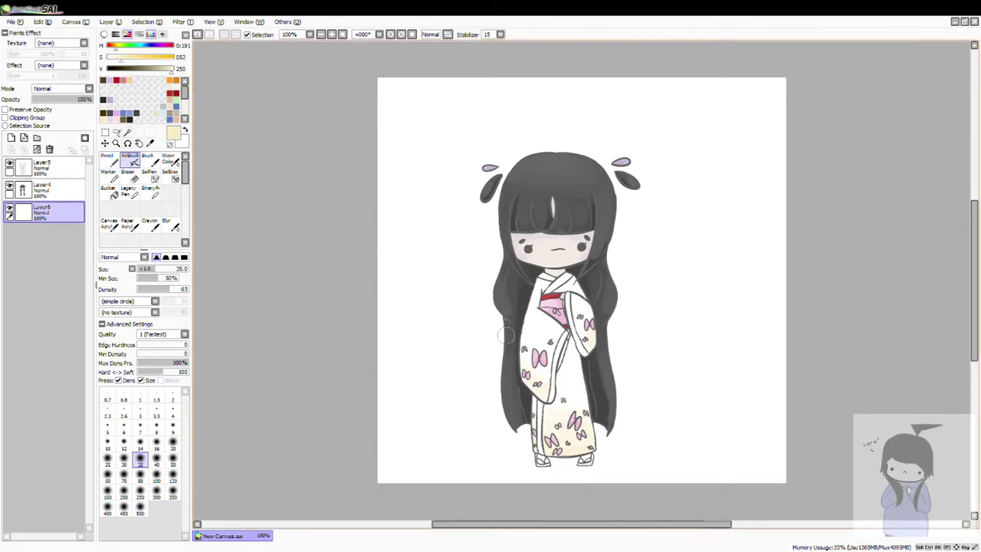
Merge Layer4 down into Layer6 and paint the soles of both sandals dark brown with the Brush at size 7
scroll(506, 335, "up", 3)
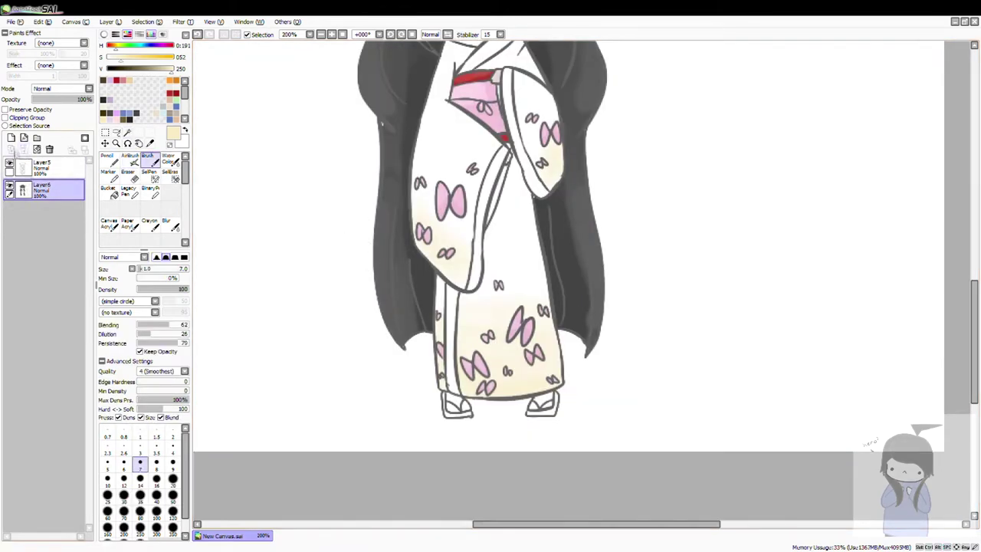
scroll(469, 458, "up", 1)
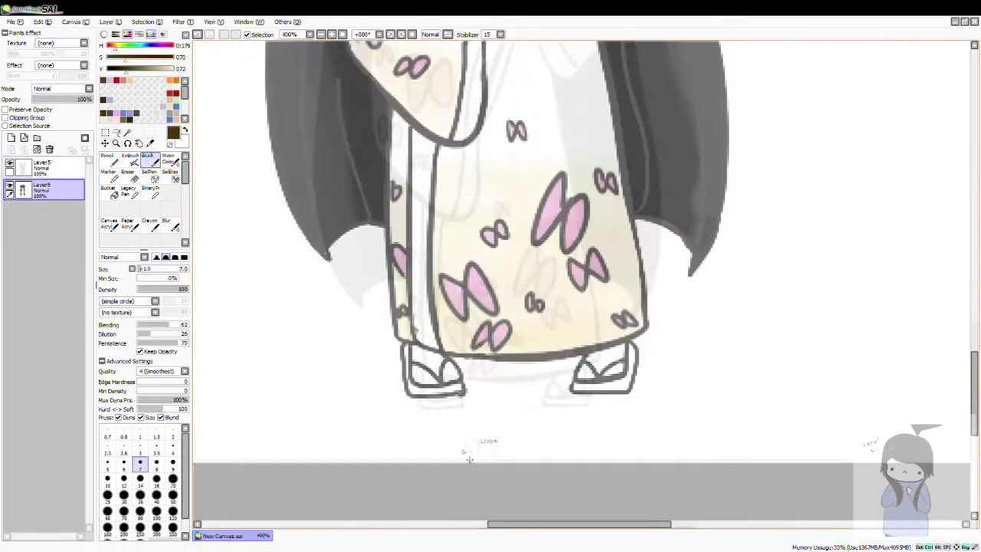
scroll(469, 459, "up", 2)
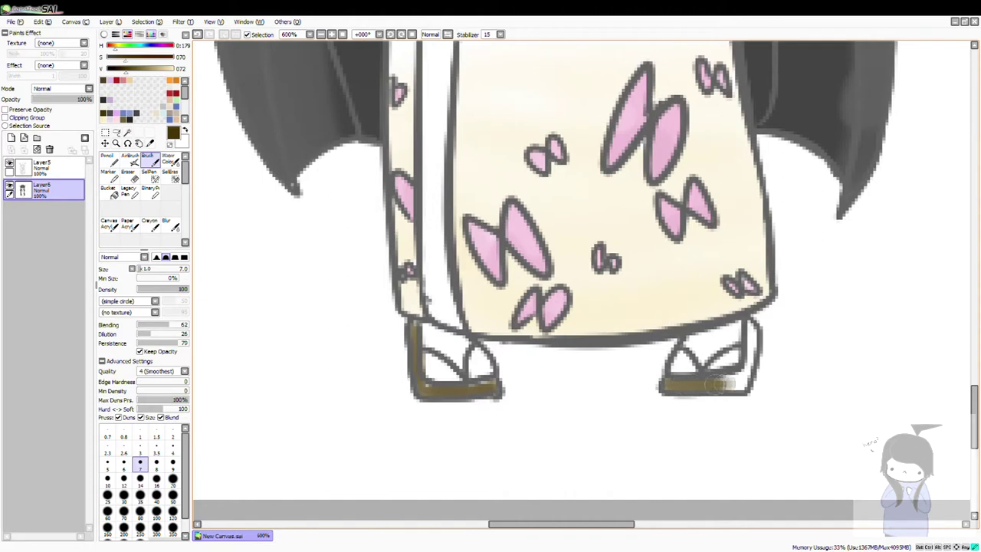
scroll(452, 280, "down", 6)
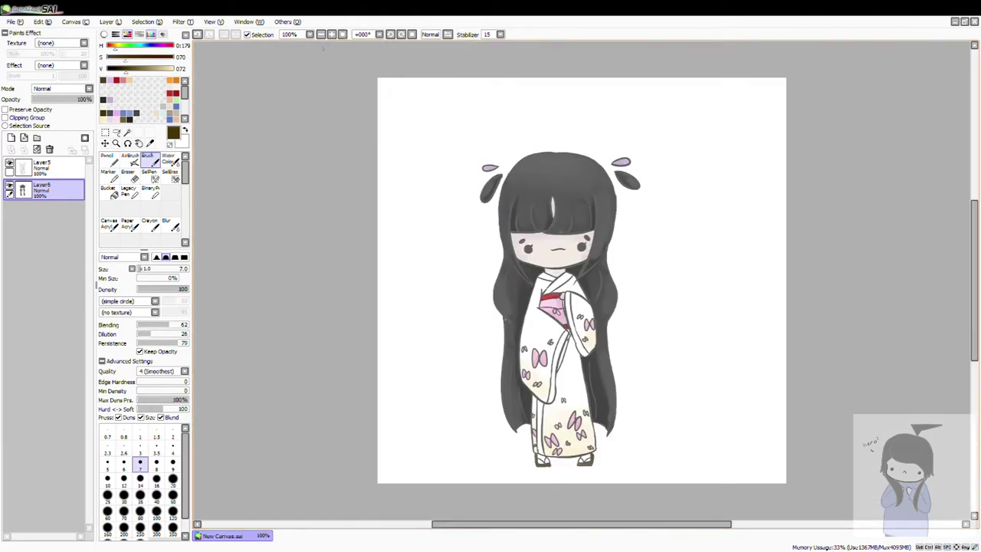
Select the empty background around the girl from the Layer5 line art using the Magic Wand
left_click(42, 166)
left_click(128, 132)
left_click(458, 278)
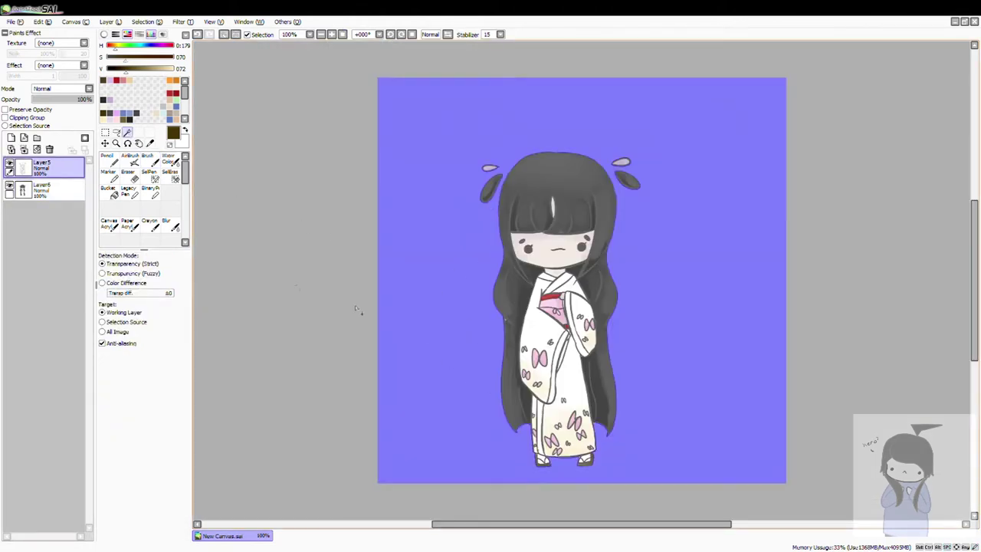
Draw scattered oval petal outlines around the girl in black on a new bottom layer, Layer7, with the Pencil at size 7
left_click(11, 137)
left_click(106, 157)
left_click(102, 100)
scroll(214, 177, "up", 1)
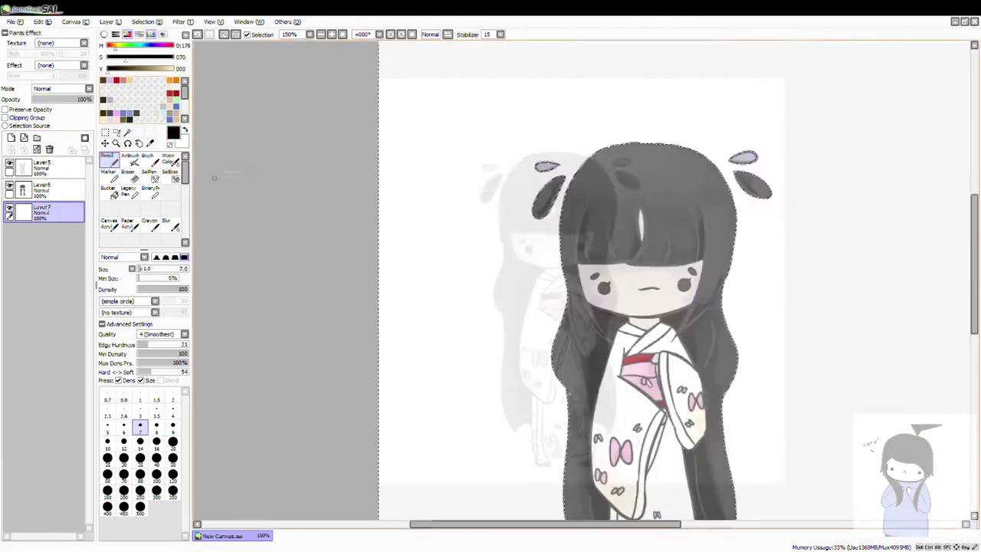
scroll(468, 176, "up", 2)
mouse_move(468, 175)
left_mouse_down()
mouse_move(370, 164)
mouse_move(395, 280)
mouse_move(402, 230)
mouse_move(407, 274)
mouse_move(406, 247)
mouse_move(696, 206)
mouse_move(536, 387)
mouse_move(723, 284)
mouse_move(532, 158)
mouse_move(767, 230)
mouse_move(491, 256)
mouse_move(536, 191)
mouse_move(403, 171)
left_mouse_up()
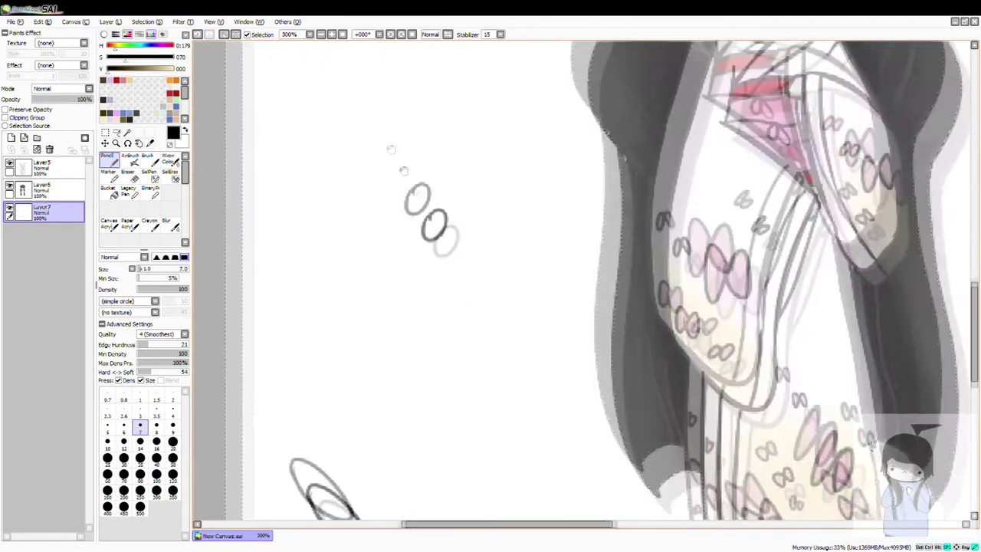
Select the insides of all the petals by selecting the area outside them on Layer7 and inverting the selection
scroll(403, 170, "down", 4)
left_click(127, 132)
left_click(411, 245)
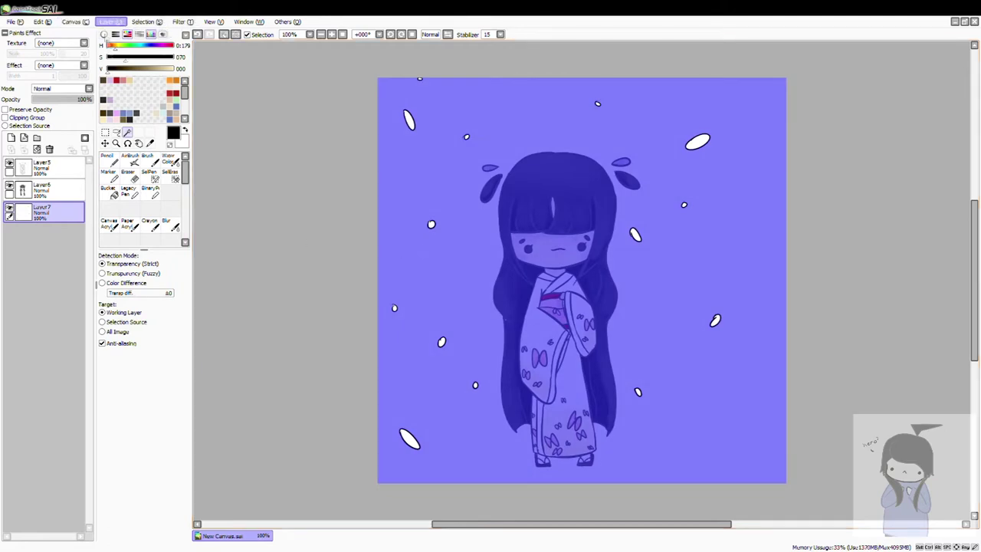
left_click(171, 52)
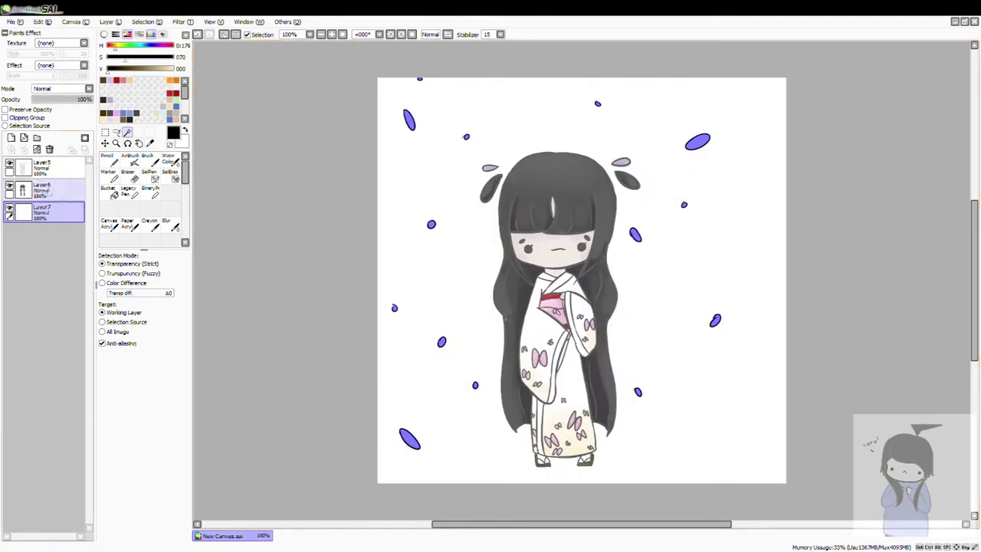
Paint the petals light pink on a new Layer8 beneath Layer7 with the Brush at size 250, and lighten the Layer7 outlines to grey
key("b")
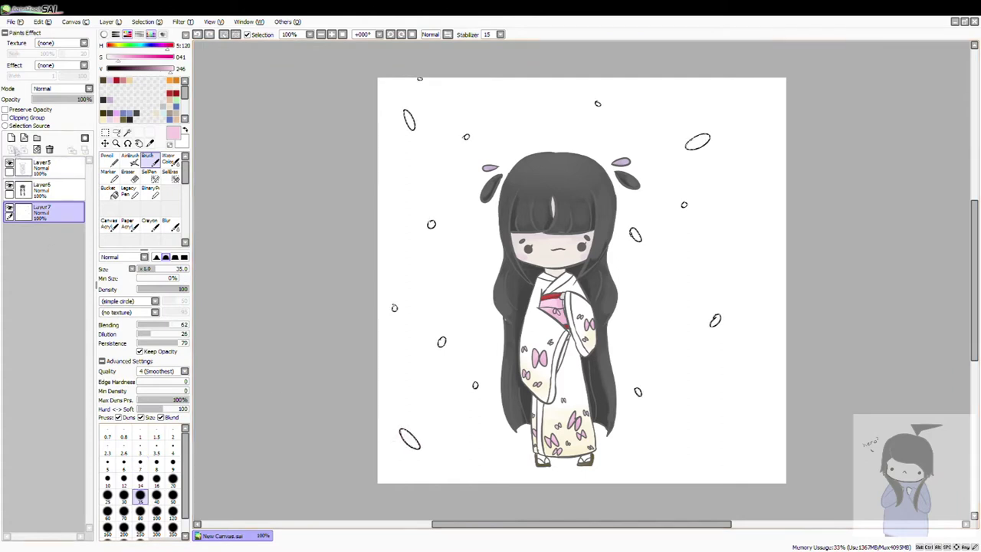
left_click(11, 137)
left_click(140, 528)
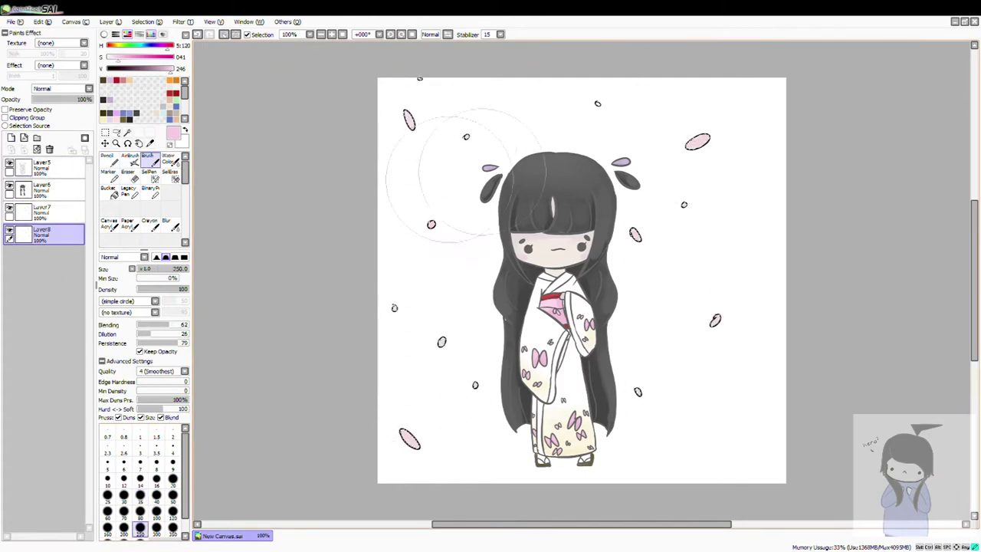
left_click(54, 211)
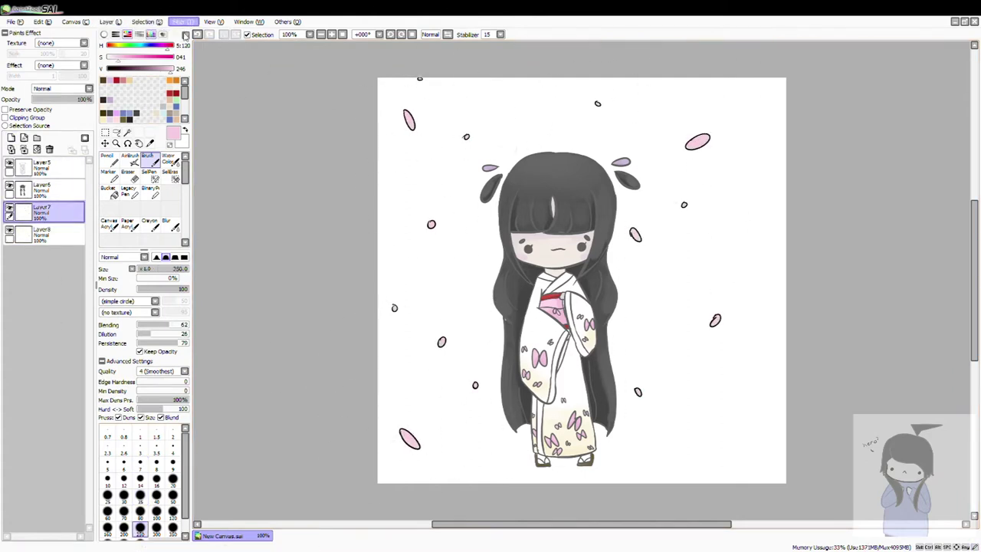
left_click(322, 160)
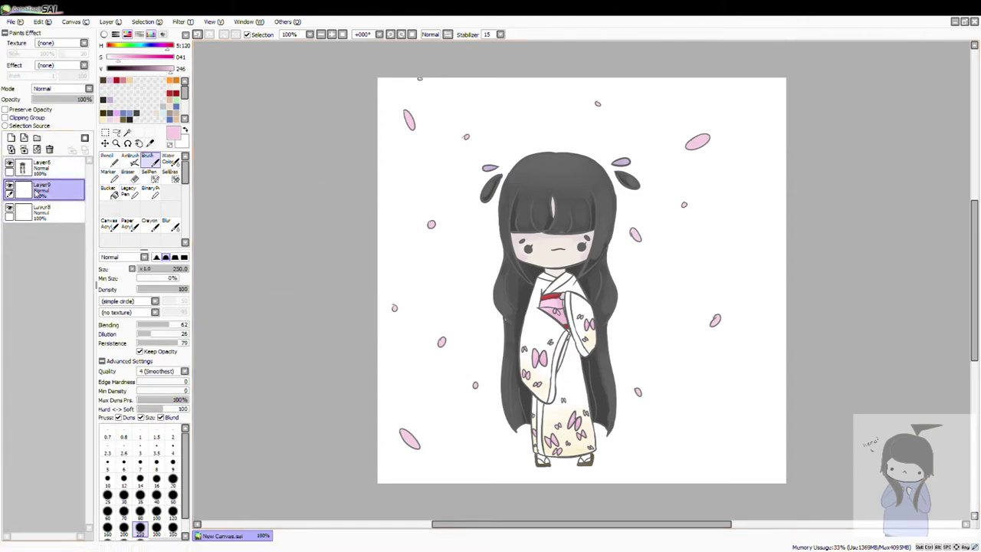
Try airbrushing a pale blue background across the canvas on Layer9, beneath the petals and the girl
left_click(132, 160)
left_click(134, 113)
left_click(140, 475)
mouse_move(390, 90)
left_mouse_down()
mouse_move(781, 89)
mouse_move(832, 175)
mouse_move(942, 285)
mouse_move(766, 199)
left_mouse_up()
Handwrite the artist's signature in black on Layer6 with the Pencil at size 7
left_click(110, 158)
left_click(42, 167)
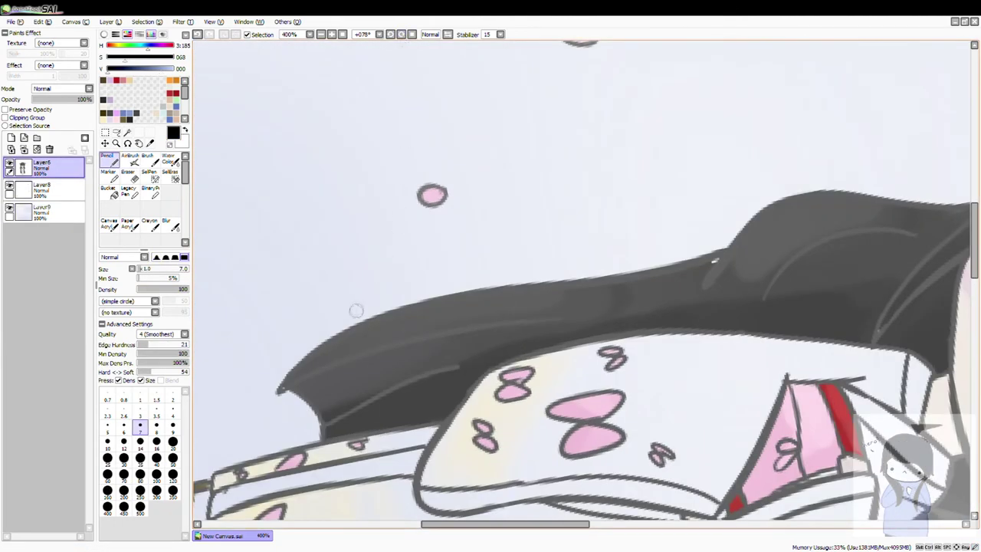
mouse_move(361, 308)
left_mouse_down()
mouse_move(379, 269)
mouse_move(573, 250)
left_mouse_up()
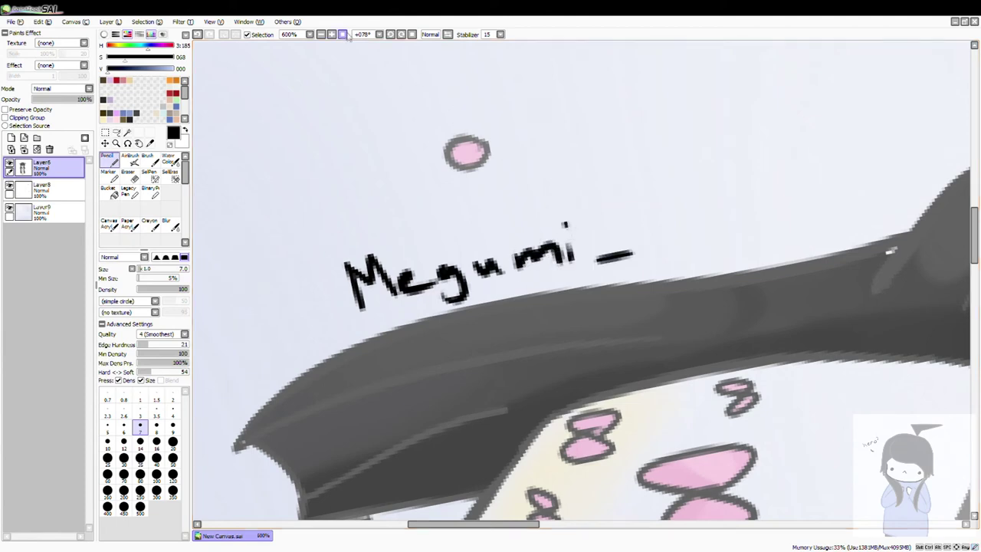
left_click(343, 34)
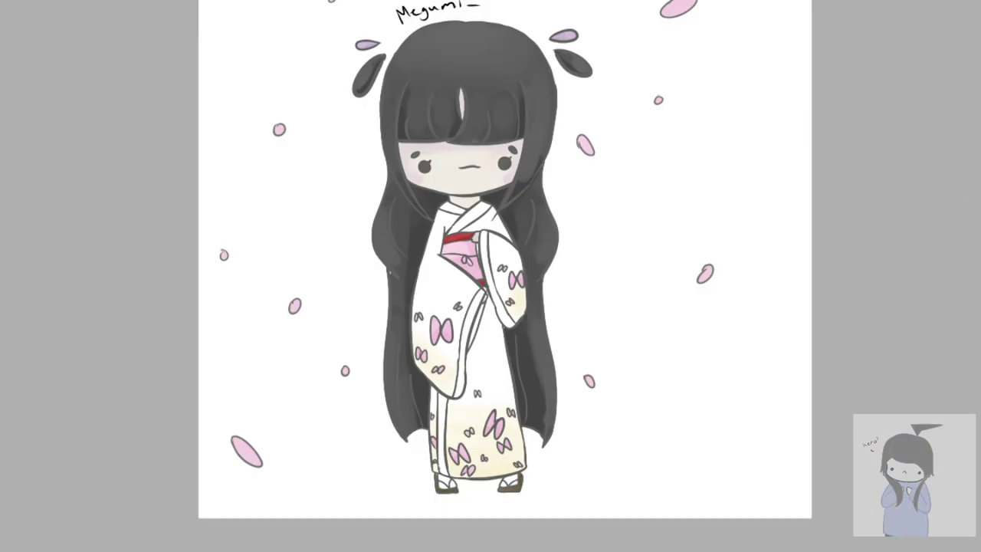